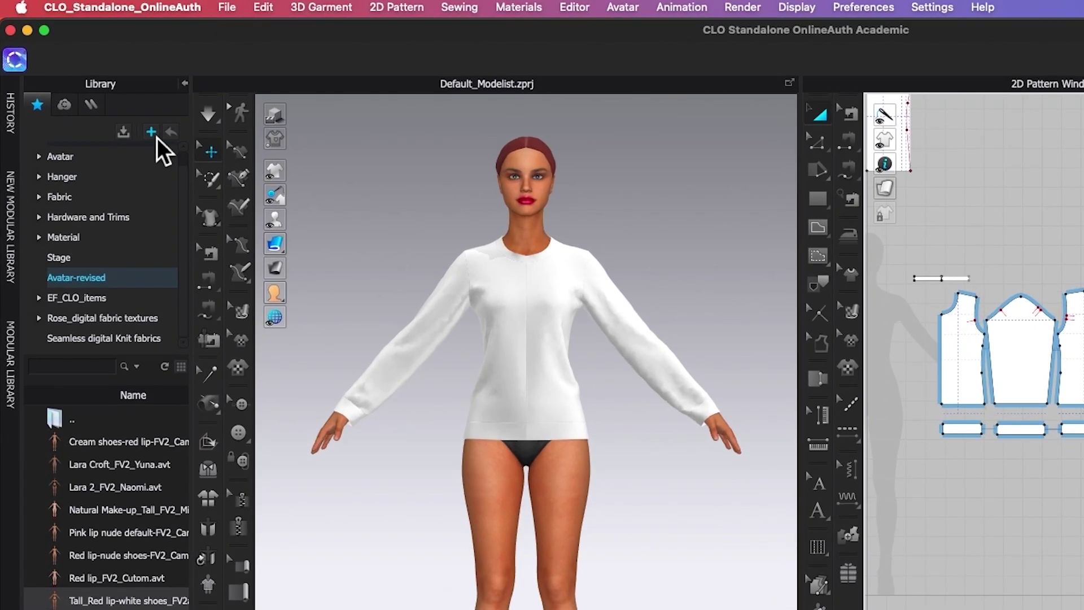
Link the '10 colors-cable-rib knit fabrics' folder from A-Rose Digital Fabric Store 2023 into the Library.
left_click(156, 137)
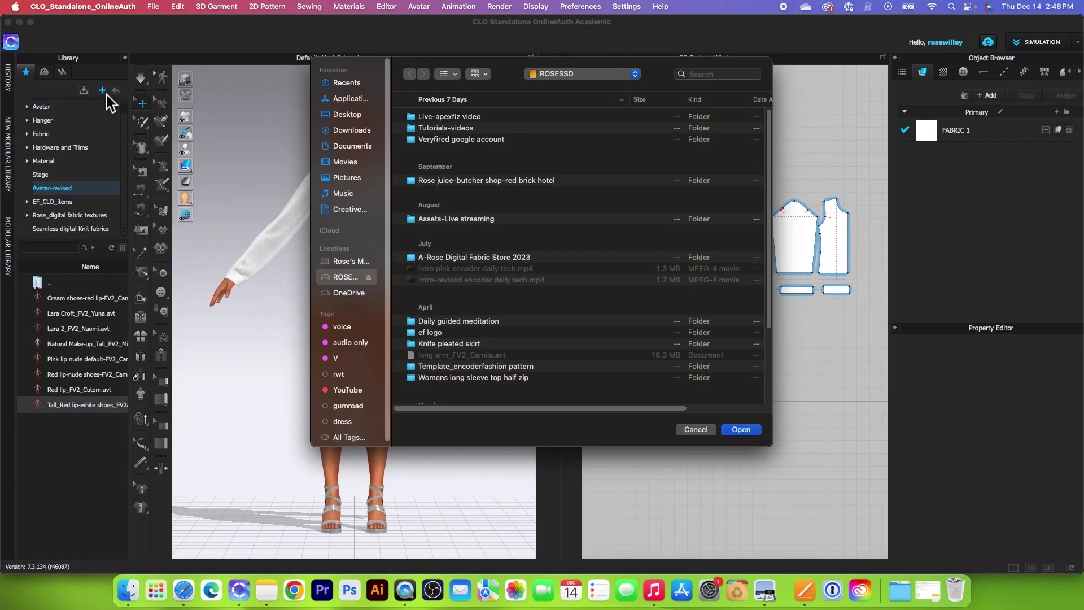
scroll(528, 317, "down", 5)
scroll(528, 316, "up", 5)
left_click(489, 265)
double_click(489, 259)
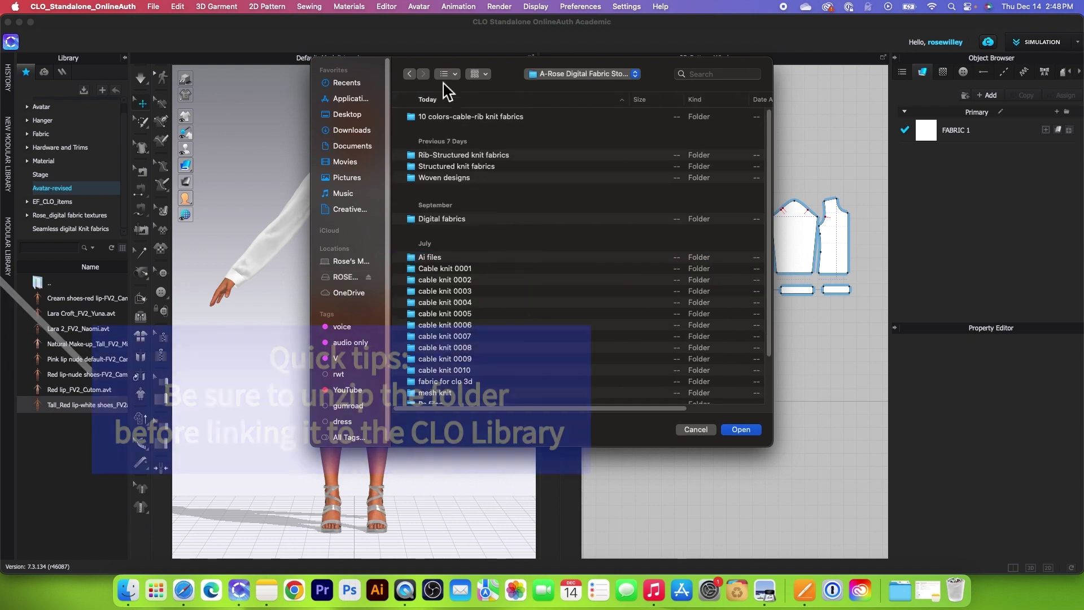
left_click(452, 118)
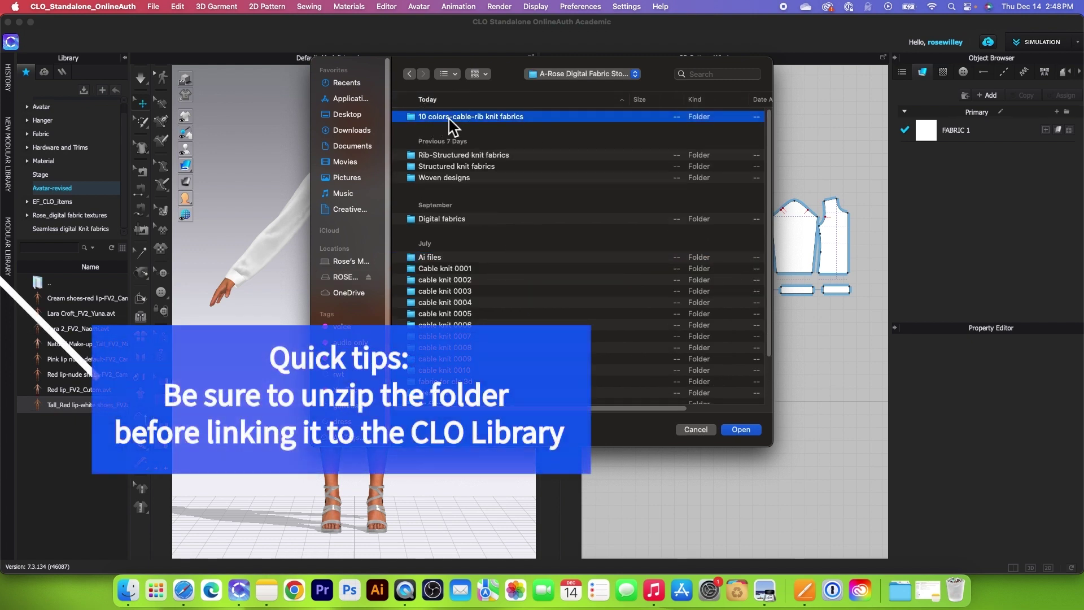
left_click(743, 430)
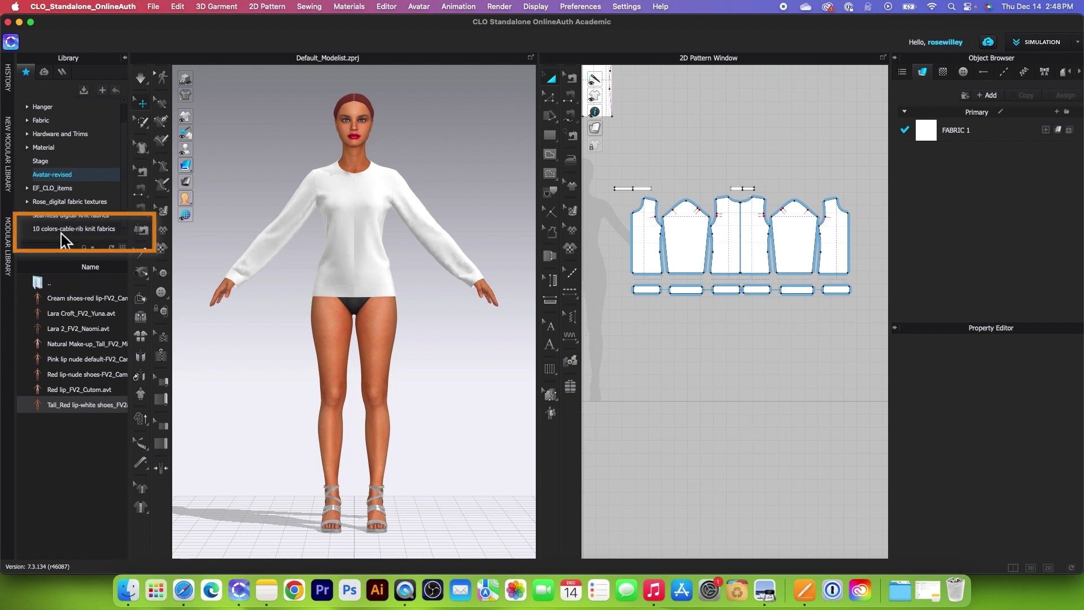
Apply the Blue-cable knit fabric swatch to the garment as a Texture map.
left_click(66, 228)
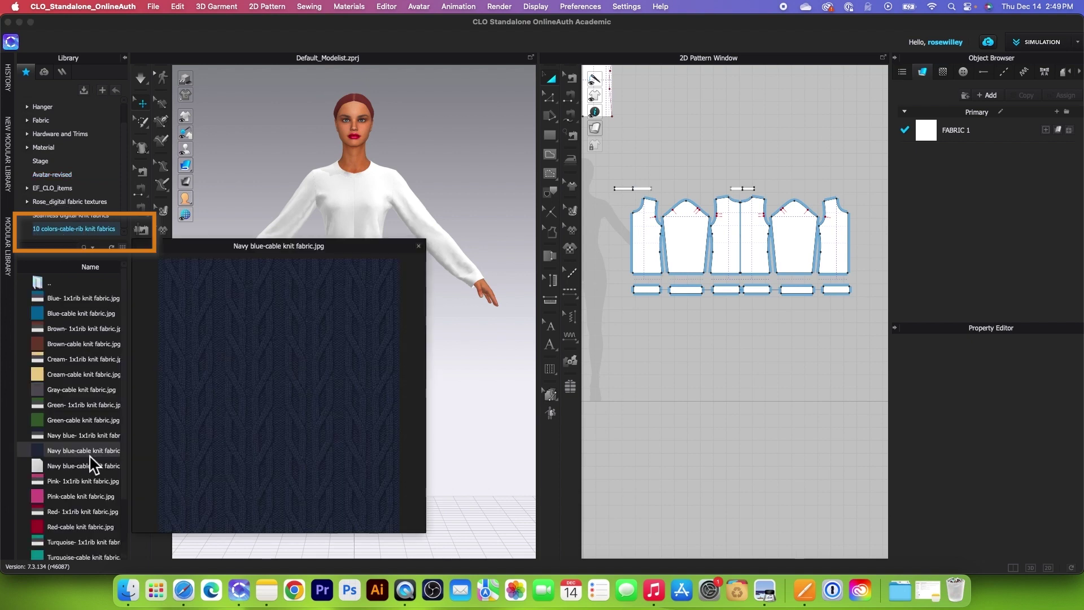
mouse_move(125, 322)
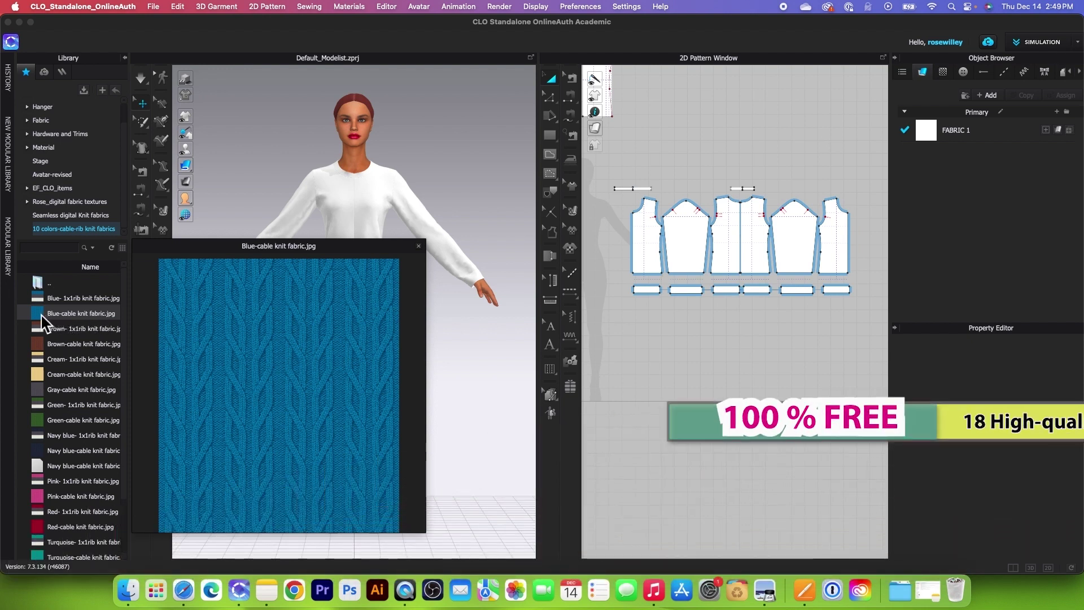
left_click(41, 315)
left_click_drag(40, 319, 373, 248)
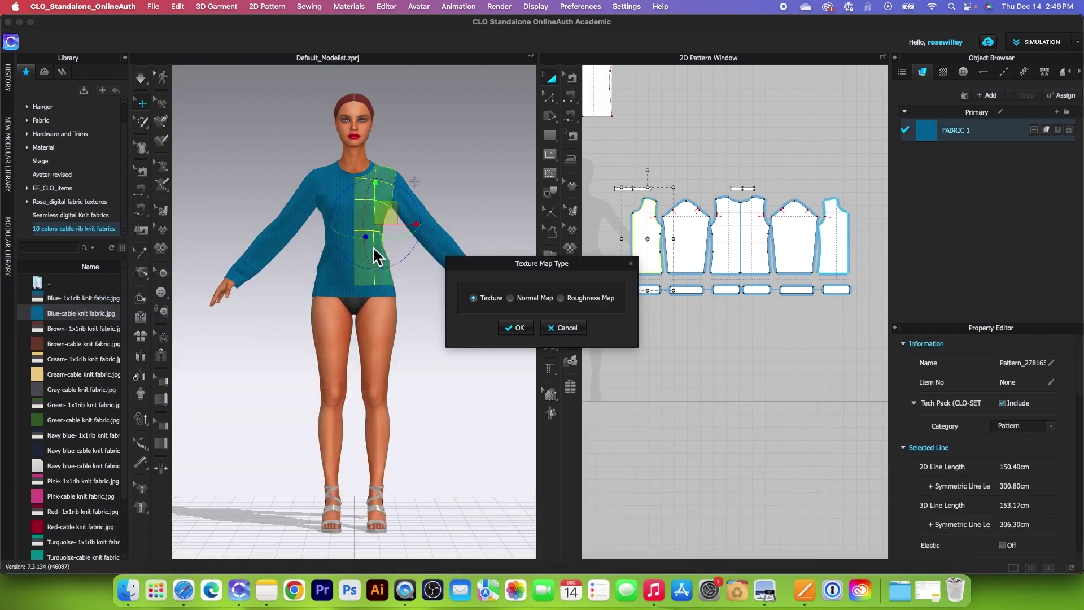
left_click(517, 328)
left_click(451, 364)
Duplicate FABRIC 1 in the fabric list to create FABRIC 1 Copy 1.
scroll(497, 303, "up", 5)
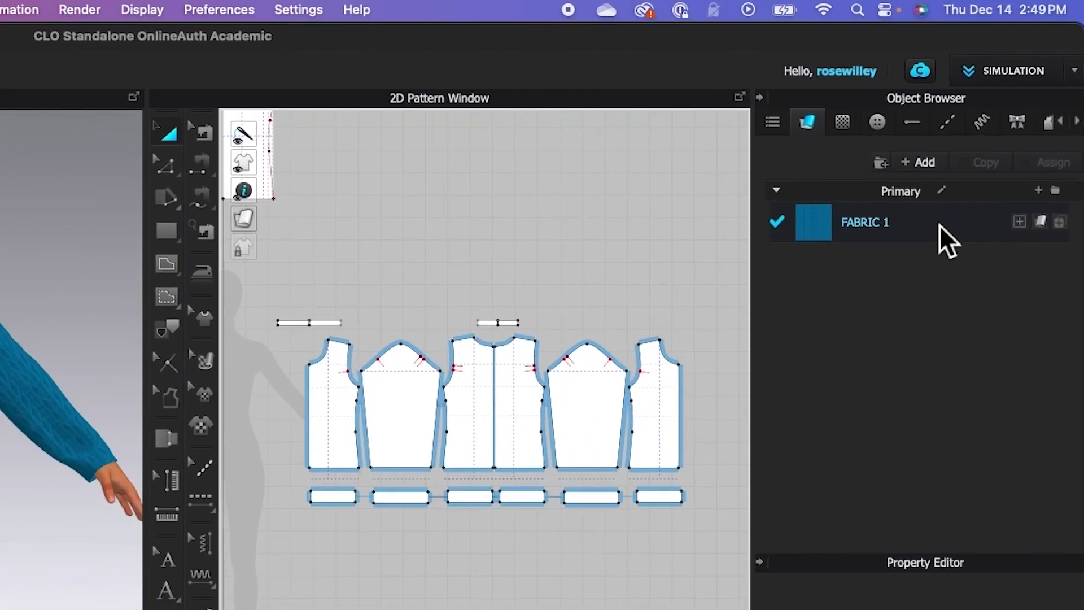
left_click(999, 133)
left_click(984, 163)
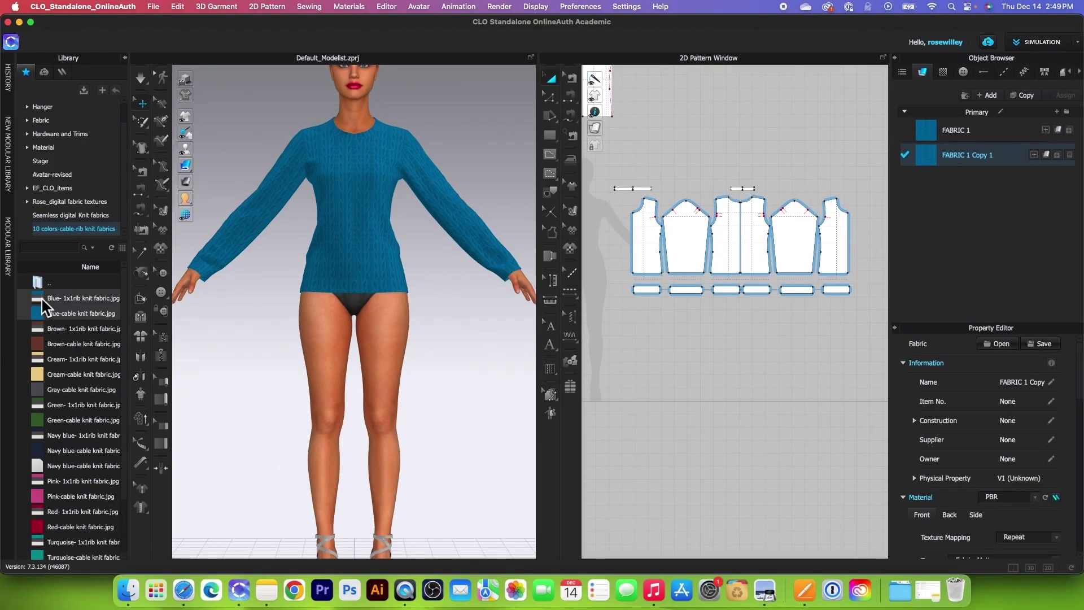
Apply the Blue- 1x1rib knit texture to the copied fabric and rename it '1x1 rib'.
mouse_move(41, 300)
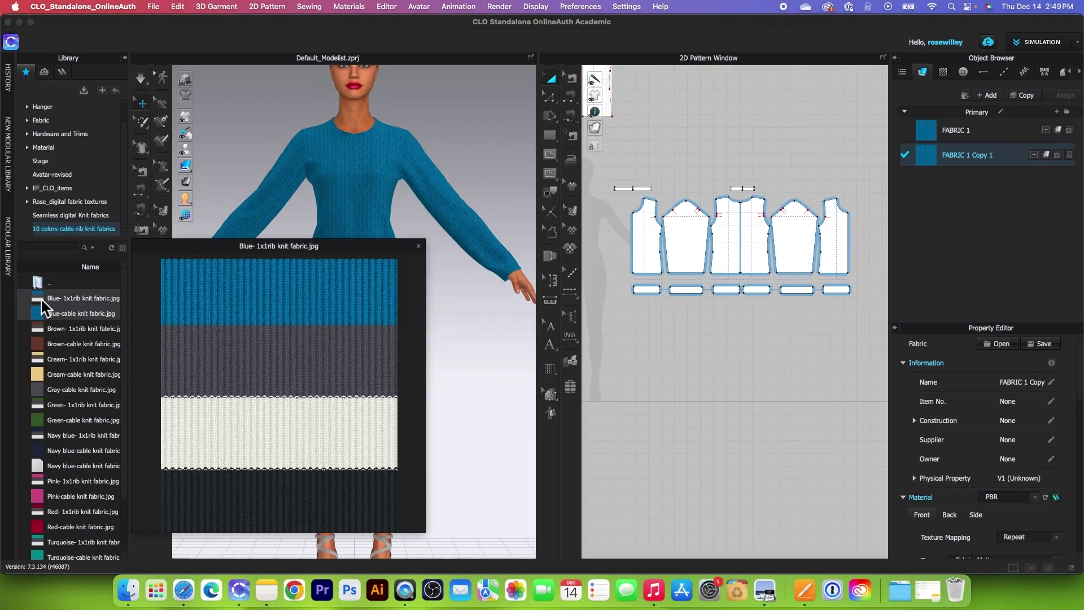
left_click_drag(42, 300, 993, 164)
double_click(990, 161)
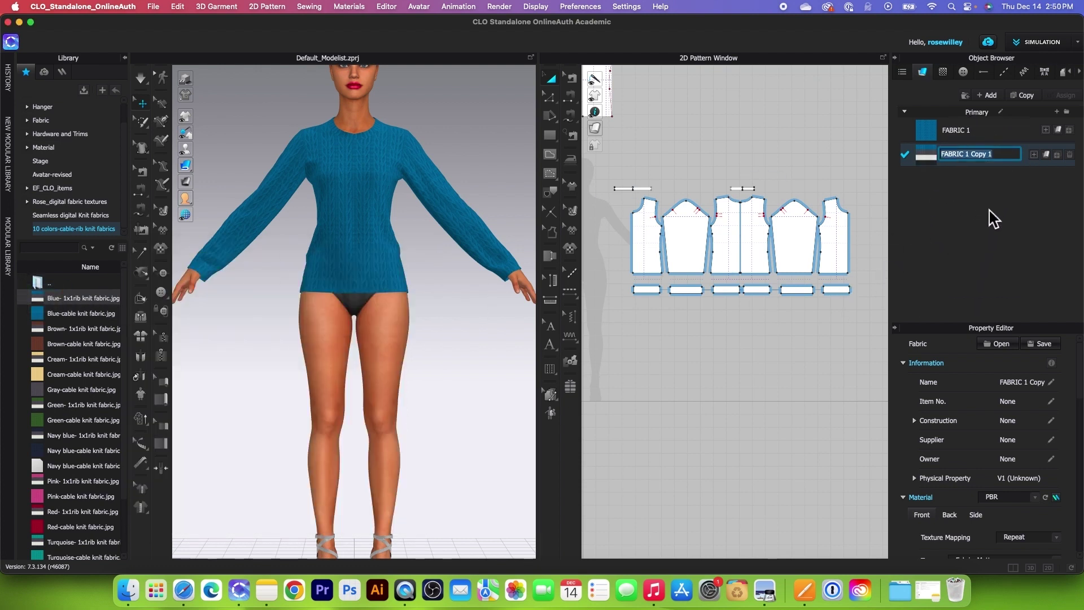
type("1x1 rib")
key("Return")
Rename FABRIC 1 to 'cable'.
double_click(971, 133)
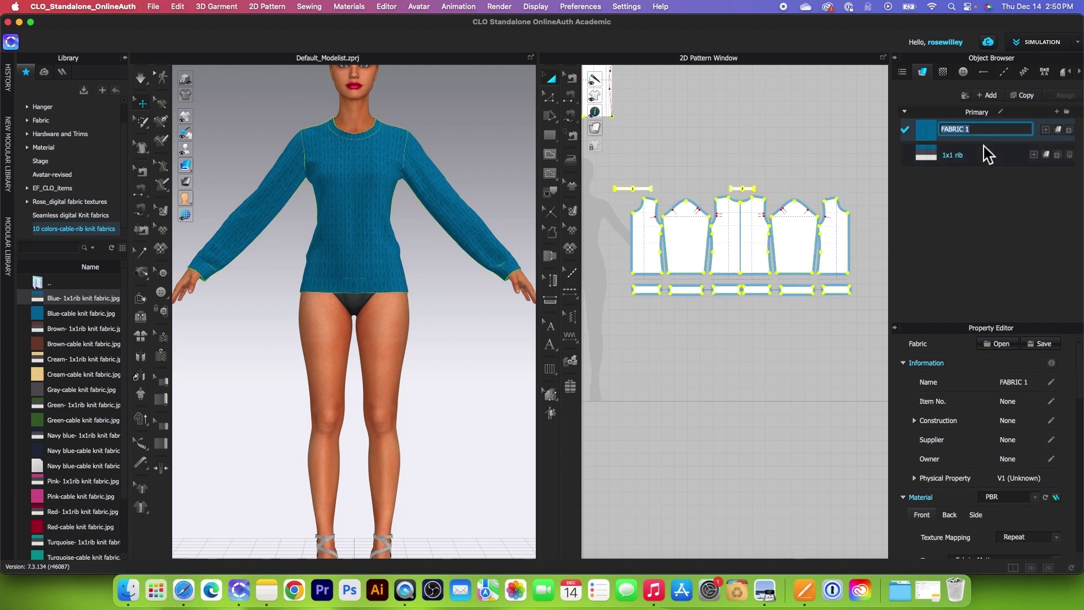
type("cable")
key("Return")
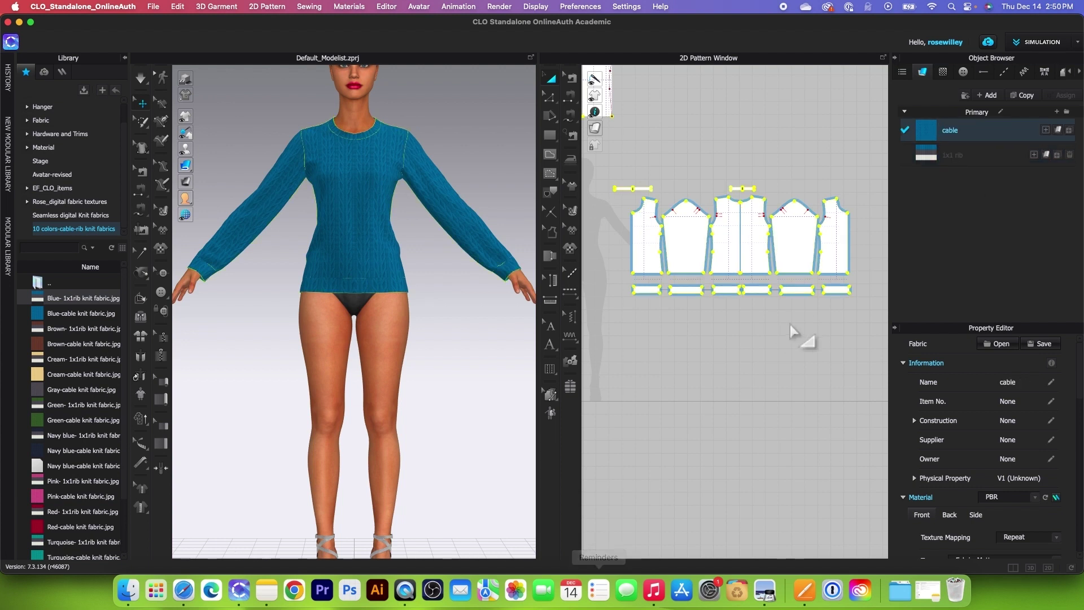
left_click(650, 299)
Assign the 1x1 rib fabric to the hem and cuff strips, then to the two neckband strips.
left_click_drag(621, 287, 870, 314)
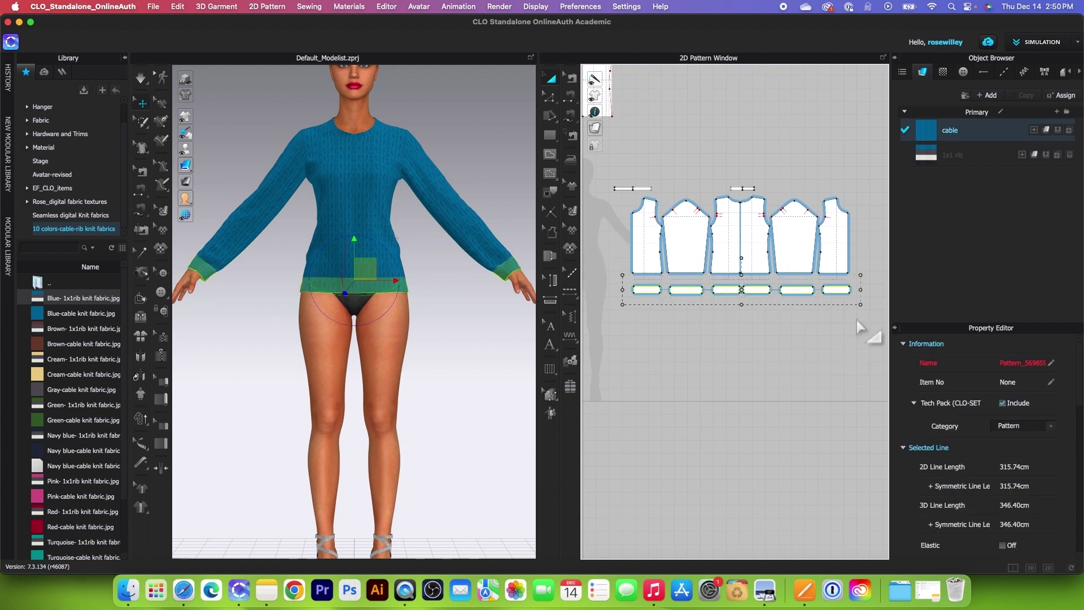
left_click(1048, 157)
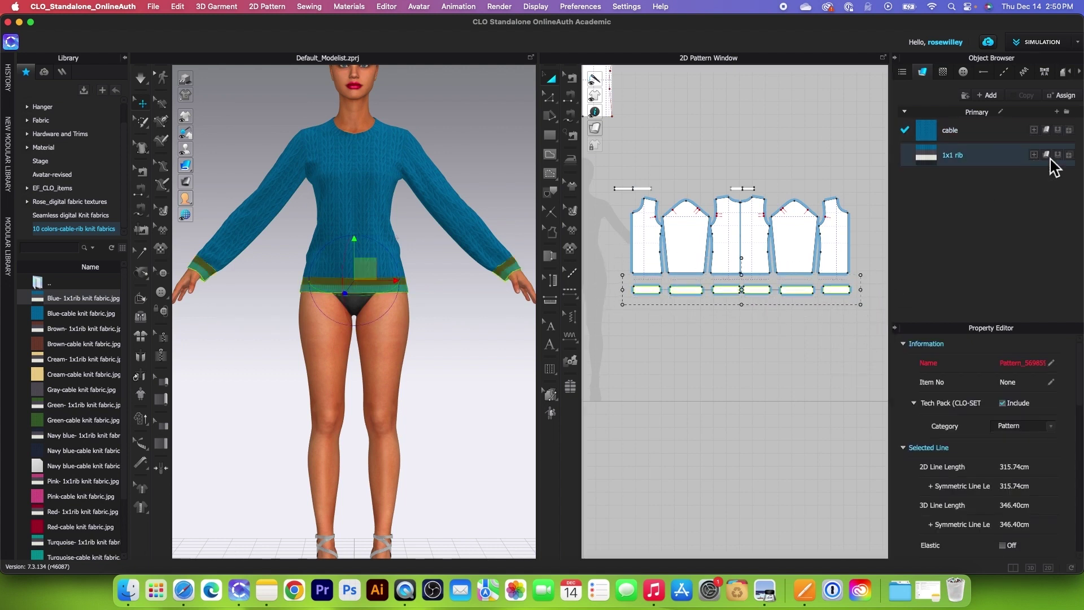
left_click(705, 291)
left_click_drag(606, 159, 790, 195)
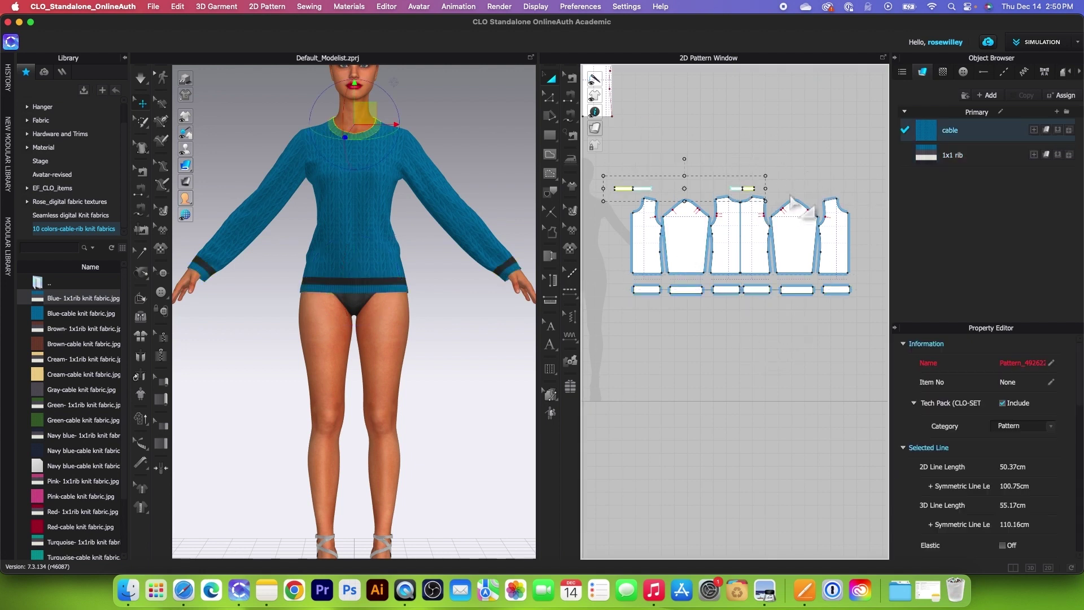
left_click(1058, 156)
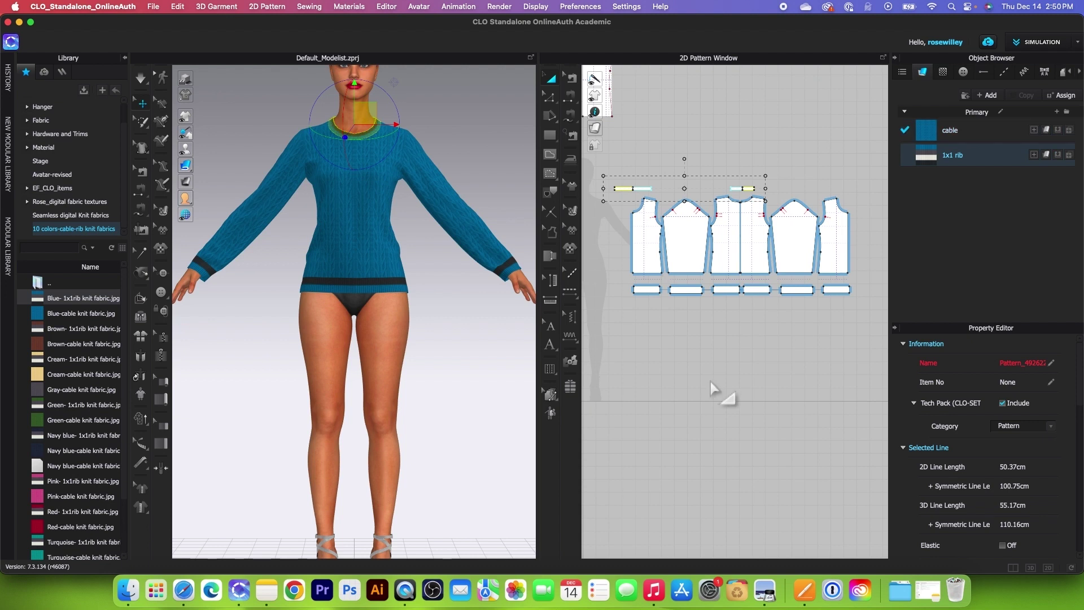
key("Escape")
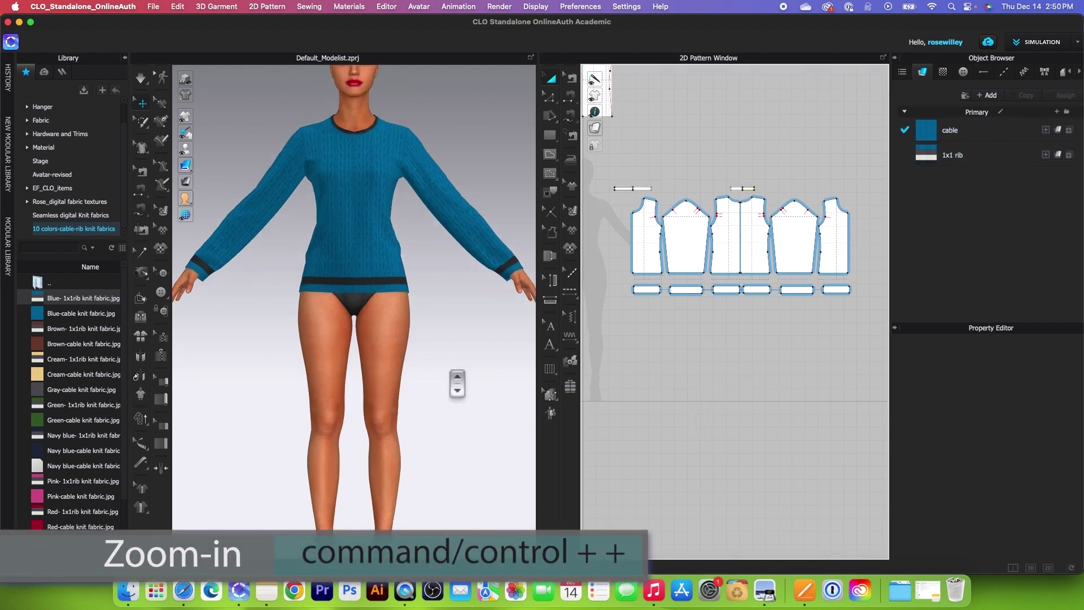
middle_click_drag(460, 351, 446, 427)
Offset the neckband strips' rib texture with Edit Texture (3D) so the collar shows blue ribbing.
key("super+plus")
key("super+plus")
key("super+plus")
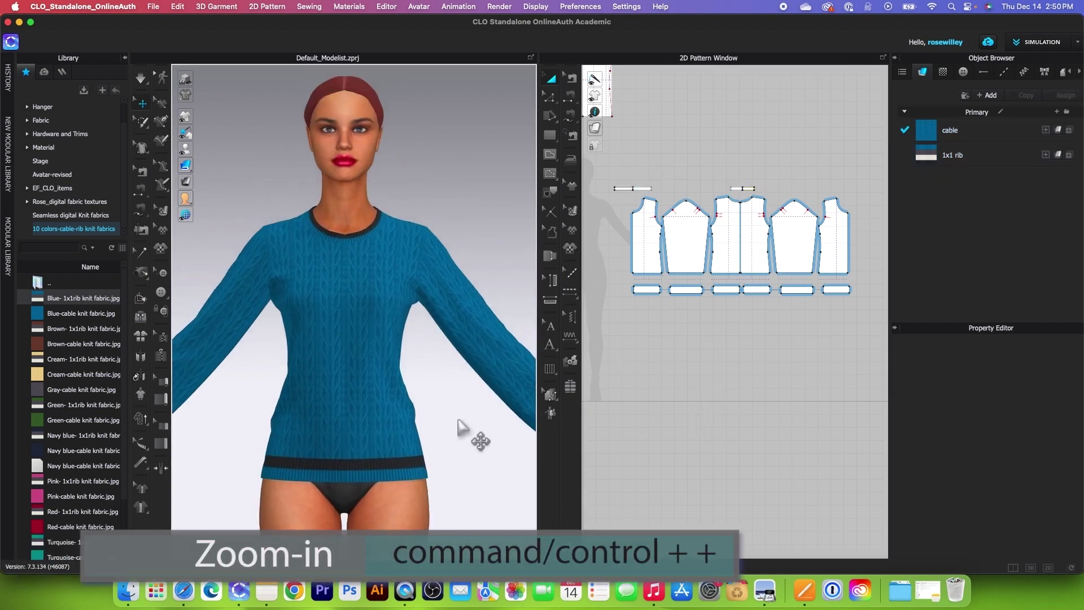
left_click_drag(605, 163, 789, 198)
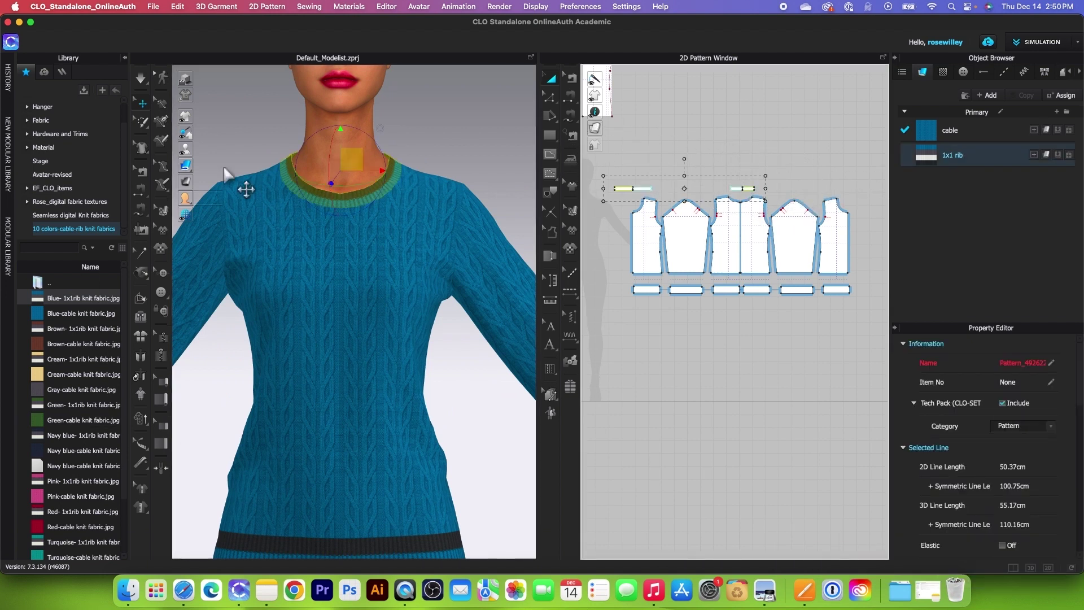
key("super+plus")
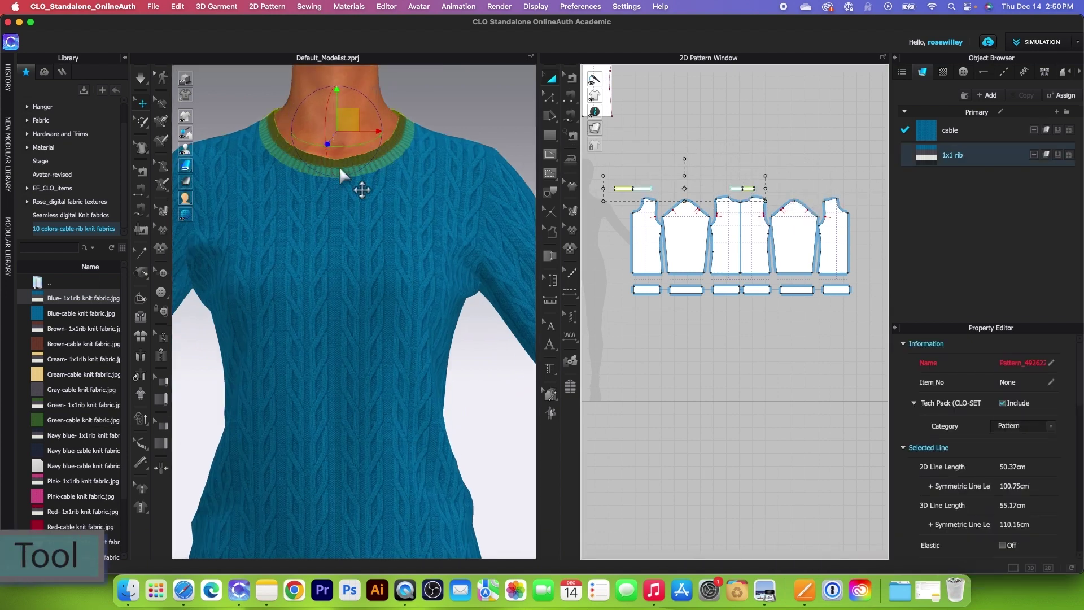
left_click(164, 211)
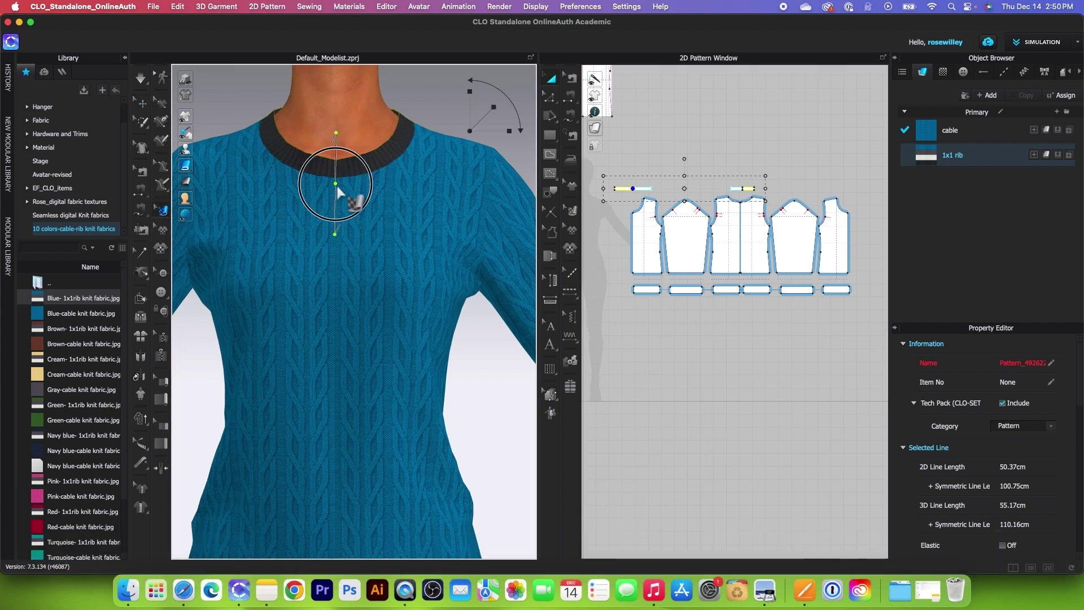
left_click_drag(340, 231, 338, 322)
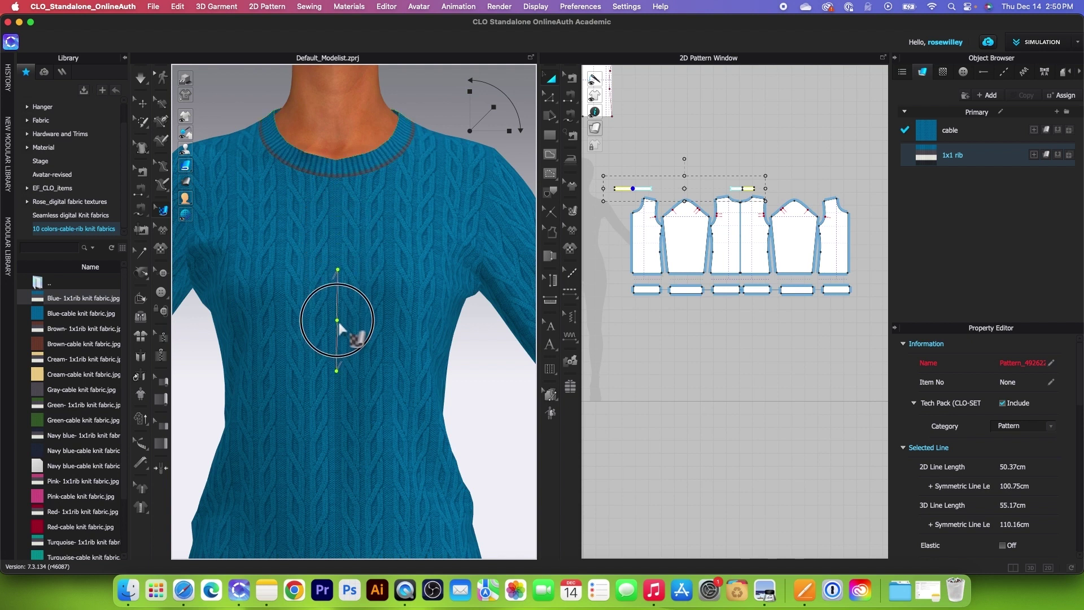
scroll(375, 187, "down", 2)
right_click_drag(462, 387, 452, 315)
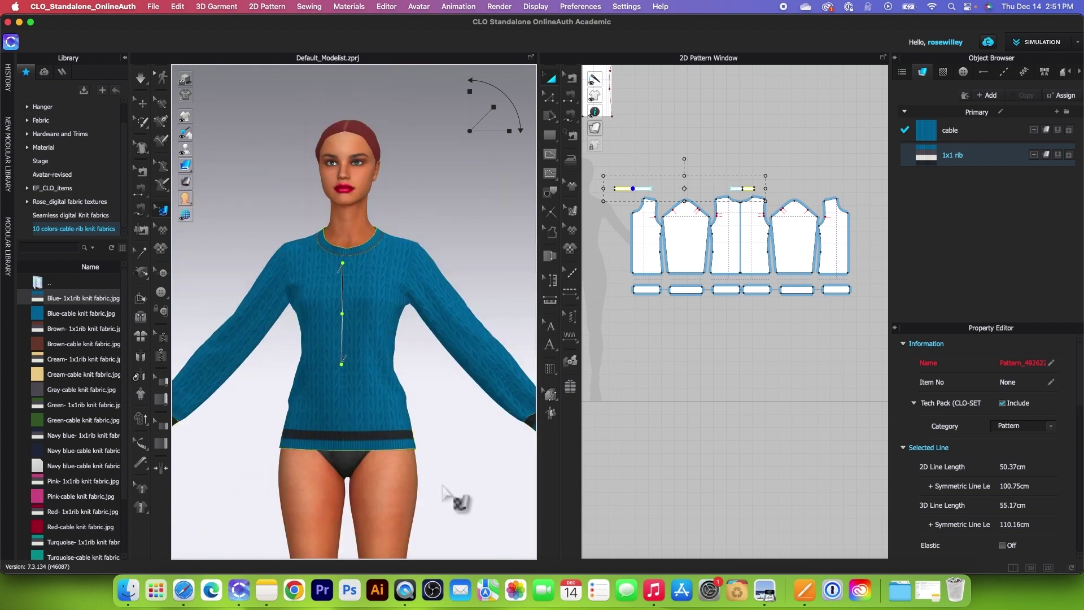
Select the hem and cuff rib strips.
left_click(443, 484)
left_click_drag(615, 279, 881, 342)
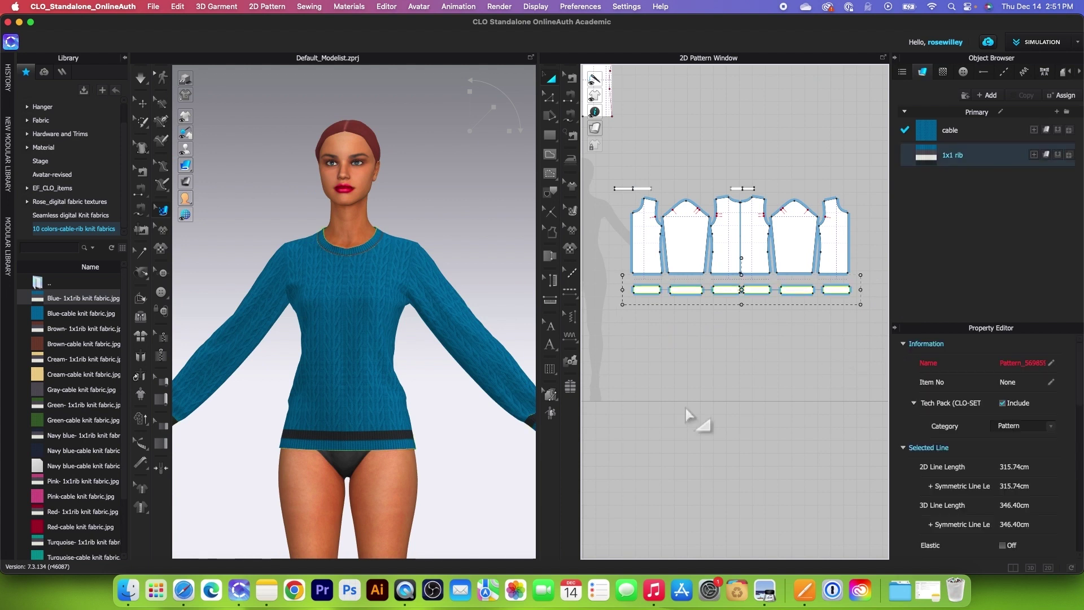
left_click(460, 468)
middle_click_drag(460, 468, 465, 400)
Shift the hem and cuff rib texture upward with Edit Texture (3D) so blue ribbing shows, then deselect.
scroll(356, 412, "up", 4)
scroll(357, 411, "up", 2)
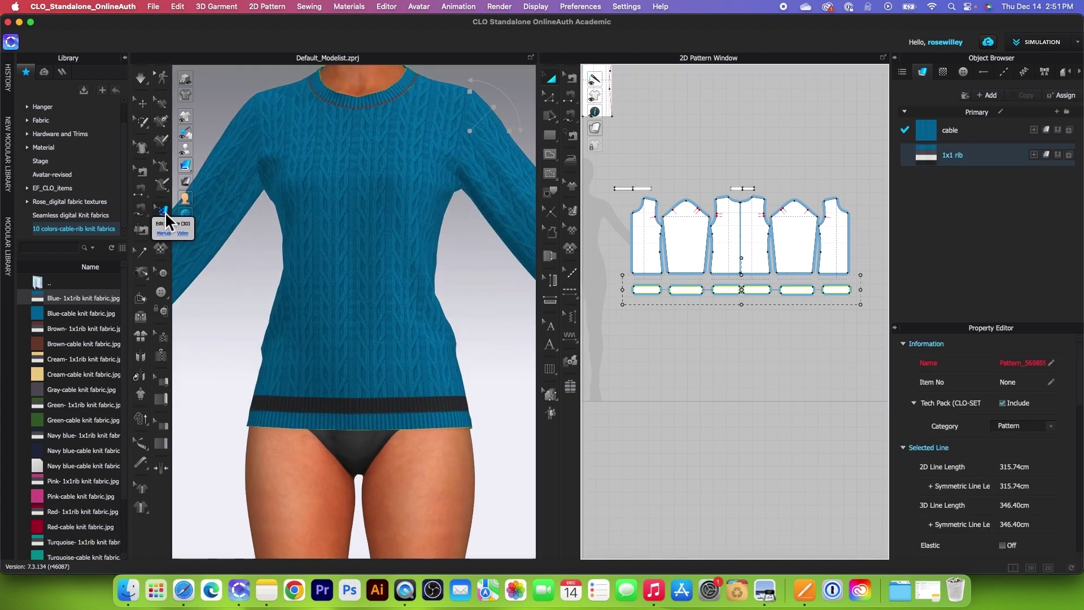
left_click(165, 212)
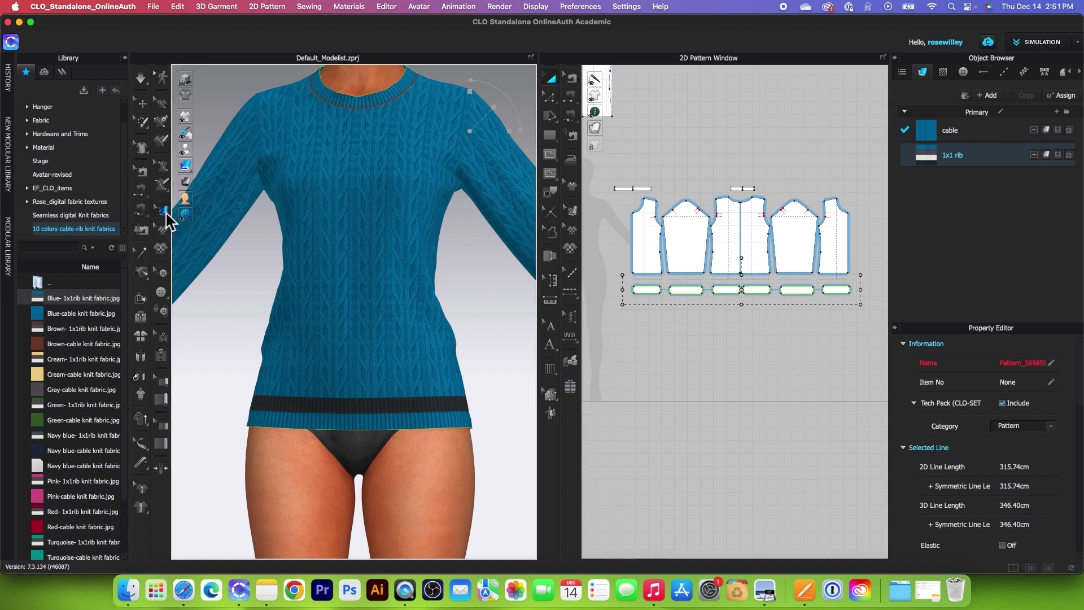
mouse_move(362, 414)
left_mouse_down()
mouse_move(365, 449)
mouse_move(375, 388)
mouse_move(370, 397)
left_mouse_up()
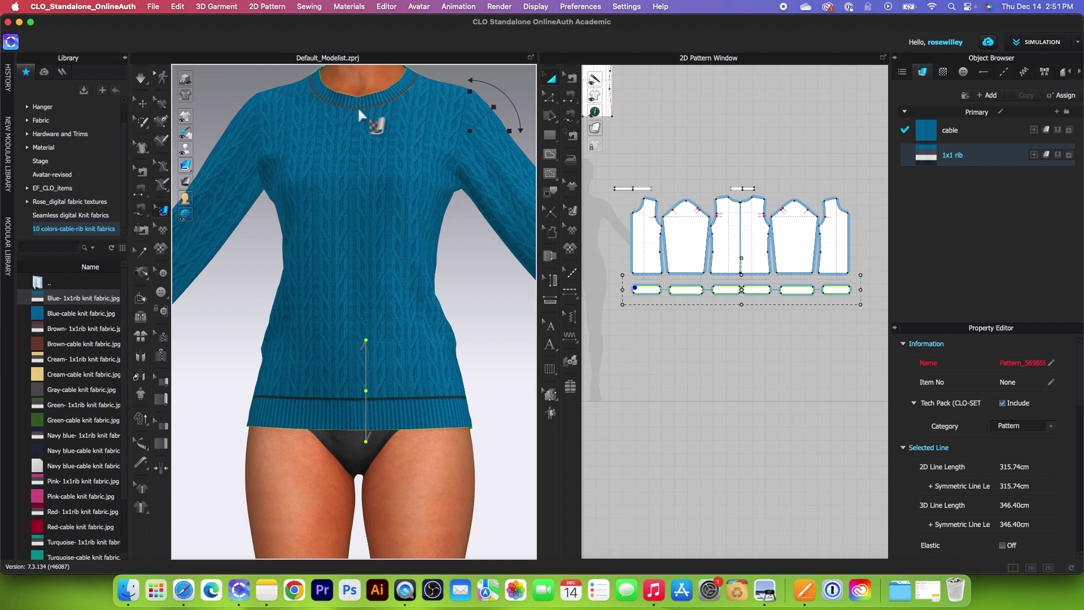
scroll(373, 410, "down", 2)
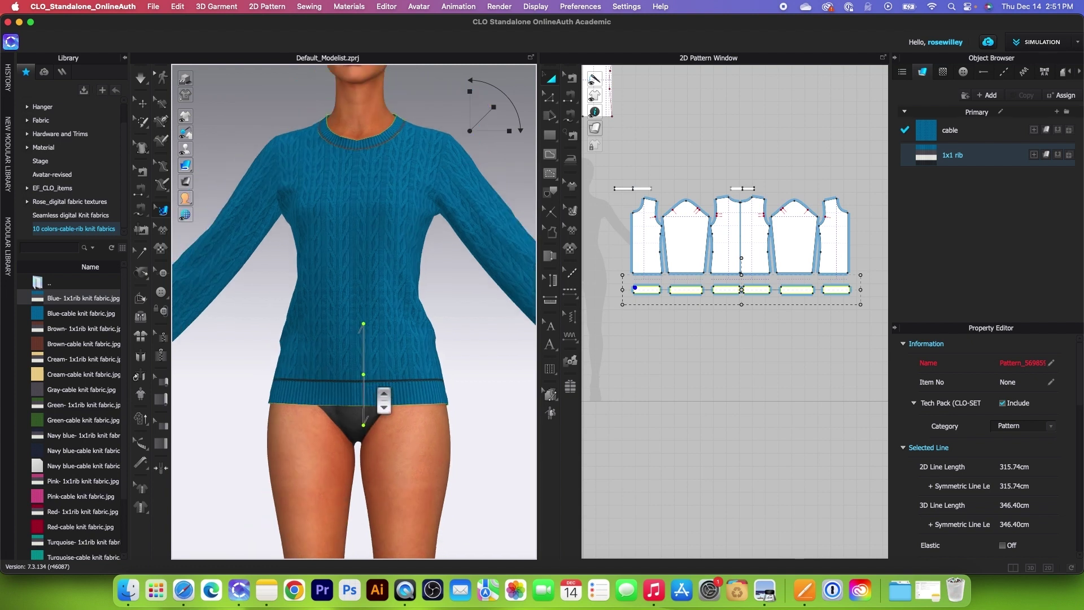
scroll(364, 406, "up", 3)
scroll(363, 411, "down", 3)
scroll(362, 404, "up", 2)
scroll(362, 396, "down", 3)
scroll(366, 398, "down", 3)
left_click(460, 399)
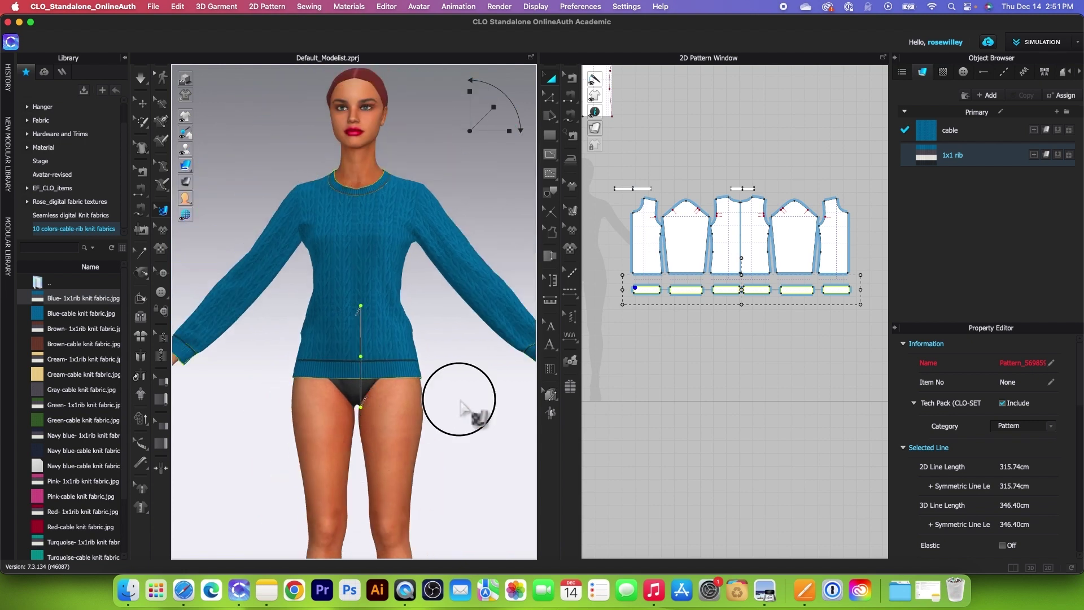
scroll(444, 411, "down", 3)
scroll(458, 410, "up", 3)
mouse_move(473, 410)
right_mouse_down()
mouse_move(351, 424)
mouse_move(501, 421)
mouse_move(489, 417)
right_mouse_up()
scroll(467, 421, "up", 5)
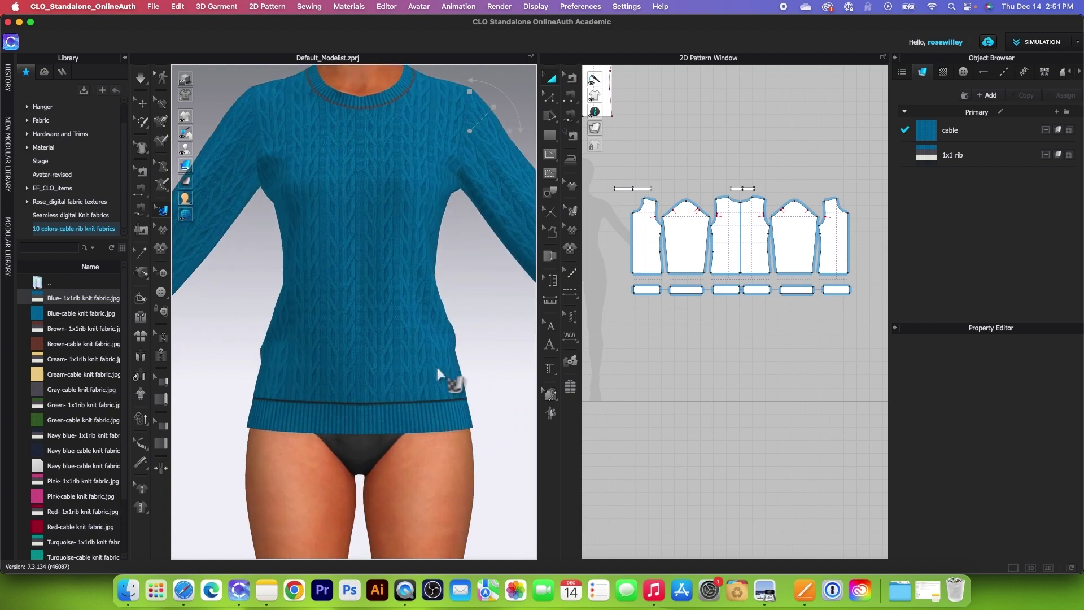
Hide the avatar from the 3D view and return to the select/move tool.
left_click(184, 165)
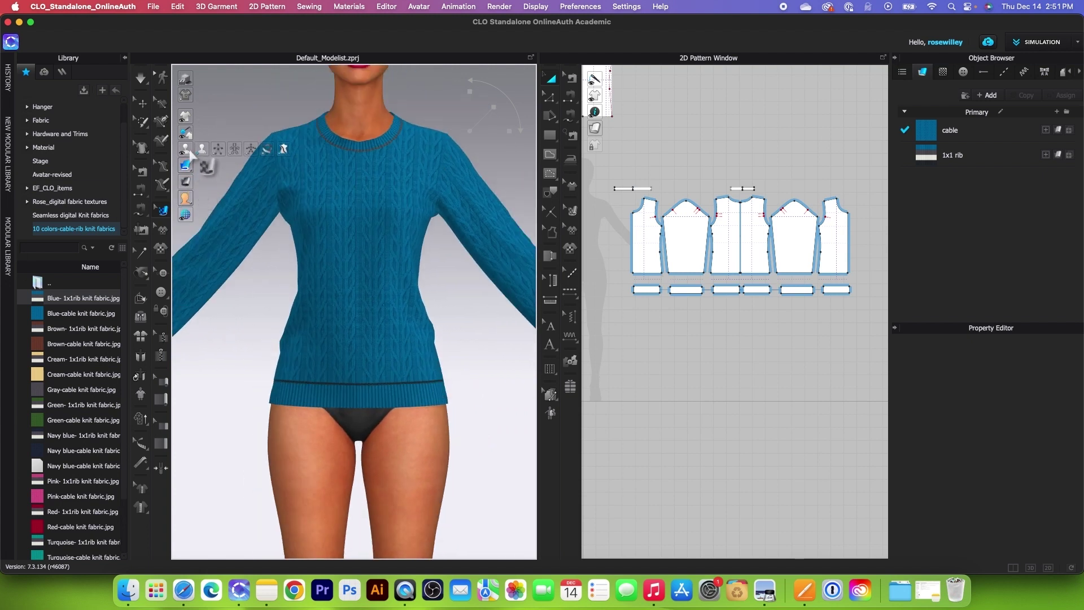
left_click(199, 150)
left_click(142, 104)
Frame the neckline and select the front neckband's top edge with the Edit Segment tool.
scroll(484, 331, "up", 6)
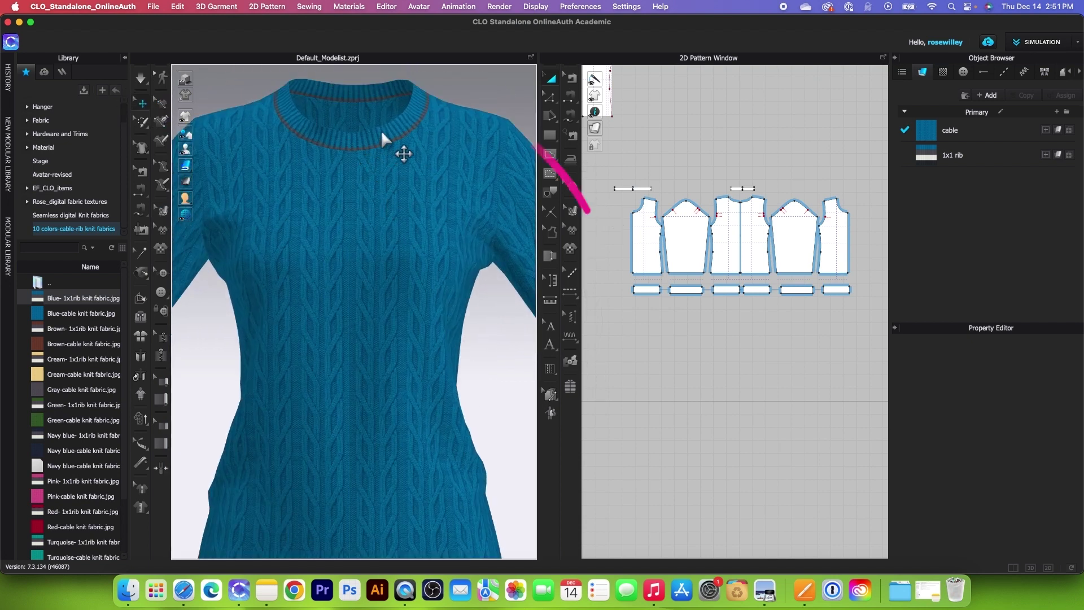
scroll(375, 248, "down", 8)
scroll(429, 460, "down", 5)
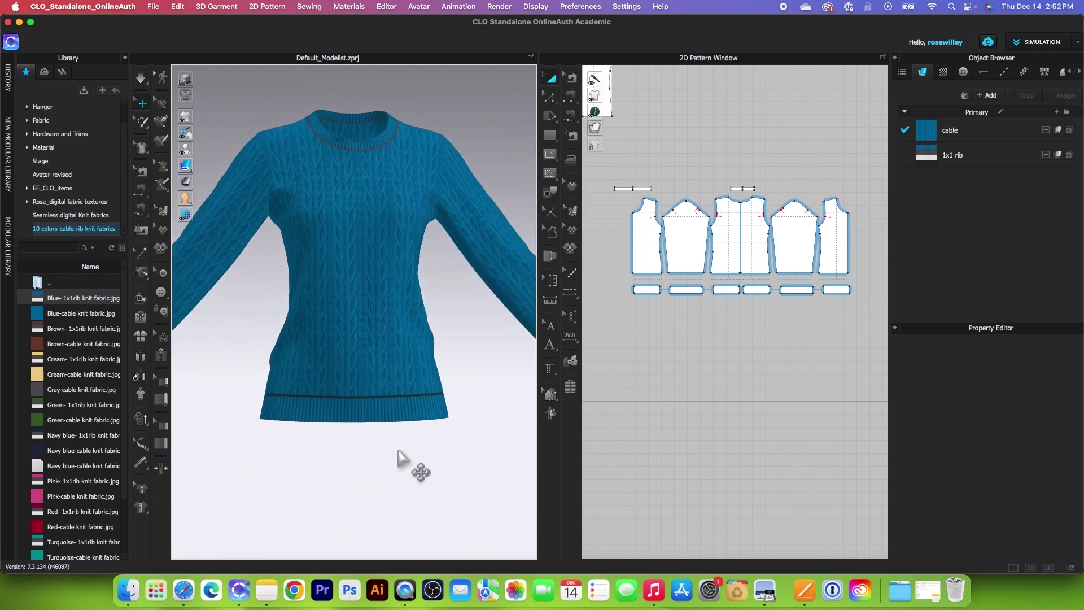
scroll(464, 418, "up", 8)
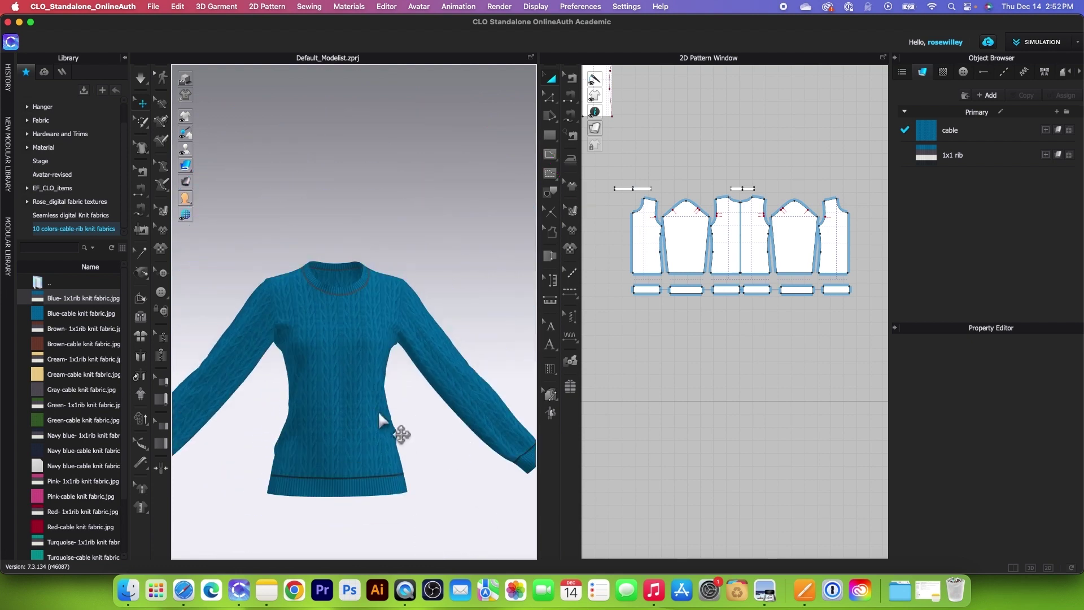
right_click_drag(462, 203, 456, 200)
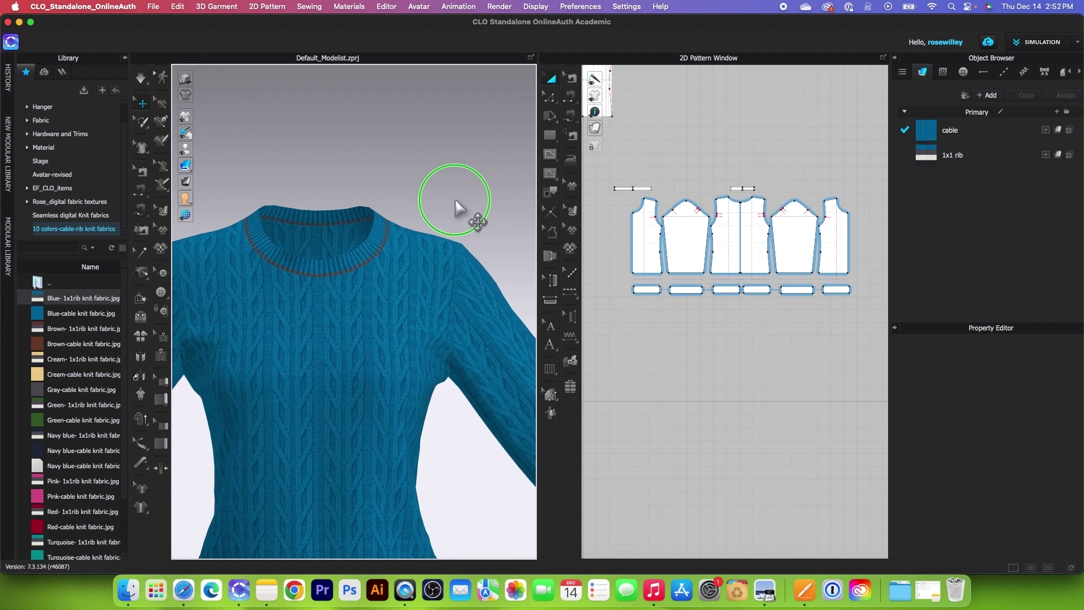
middle_click_drag(442, 200, 458, 181)
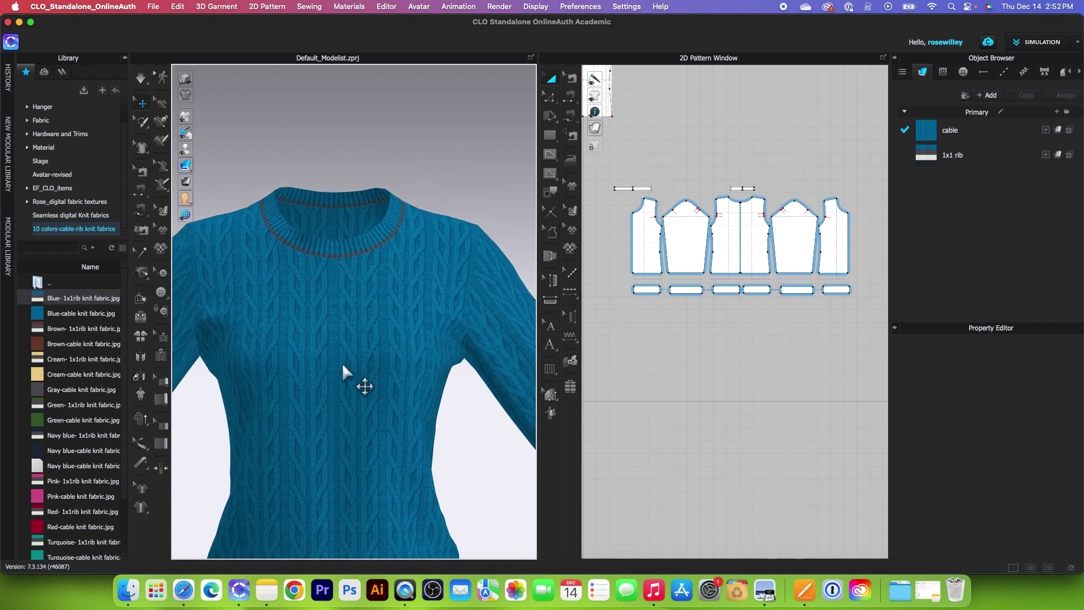
scroll(338, 389, "down", 2)
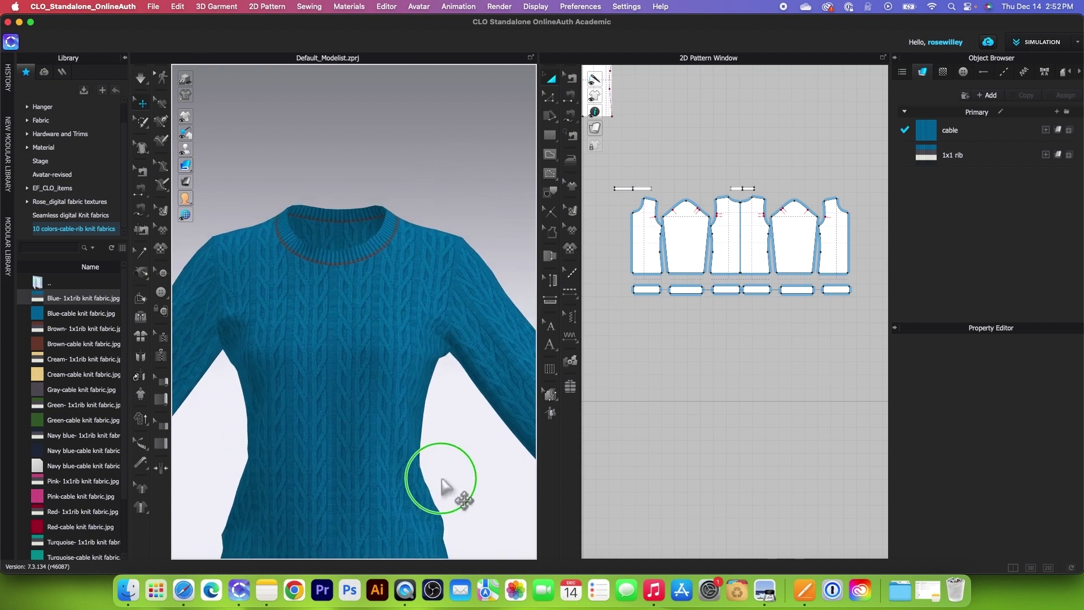
scroll(354, 322, "up", 2)
scroll(665, 195, "up", 3)
left_click(553, 98)
left_click(612, 202)
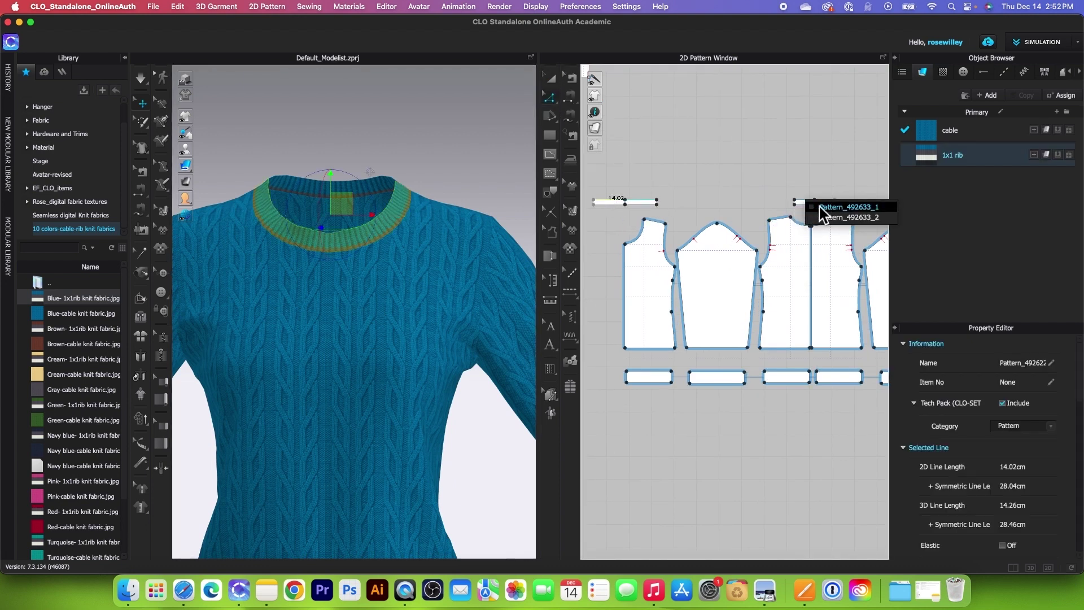
Add the back neckband top edge, make both edges elastic (strength 10, ratio 80), and simulate.
scroll(815, 214, "up", 5)
left_click(788, 191, "shift")
scroll(788, 192, "down", 10)
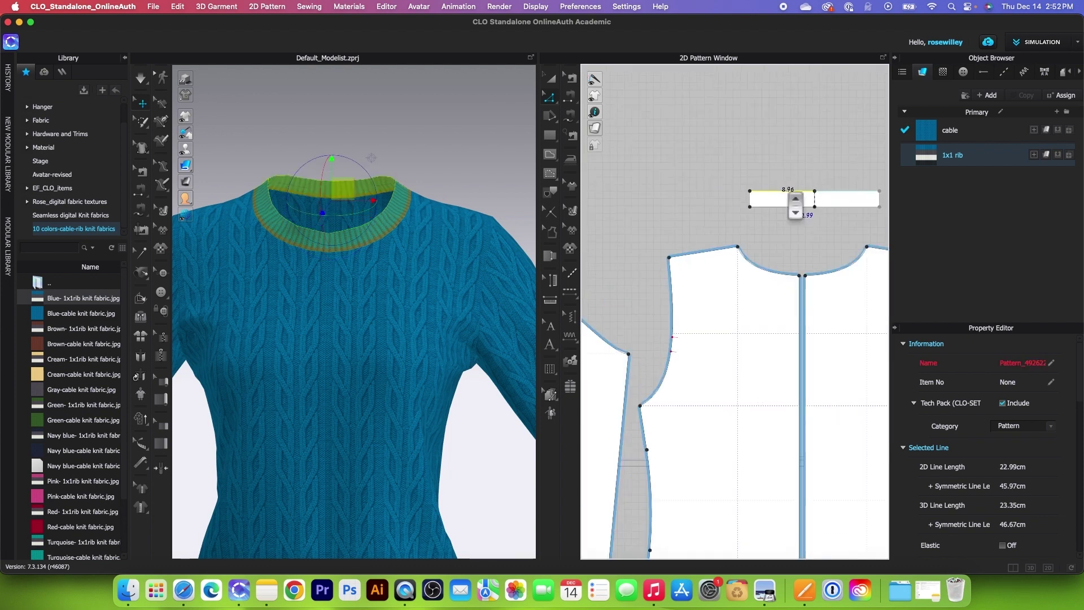
scroll(632, 190, "up", 5)
scroll(668, 198, "down", 4)
scroll(667, 197, "up", 4)
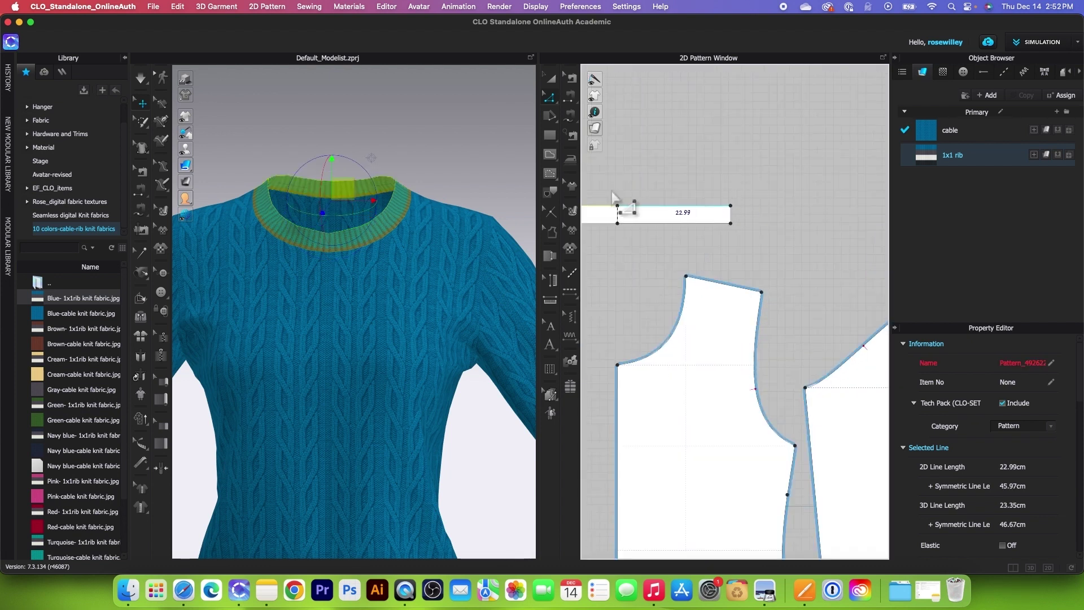
scroll(995, 491, "down", 5)
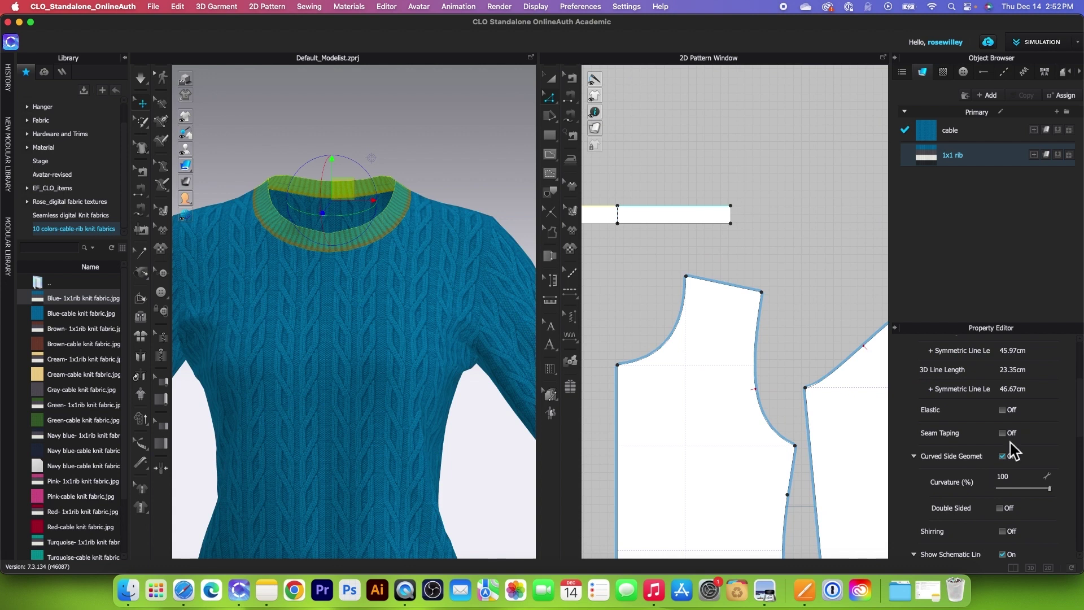
left_click(1003, 410)
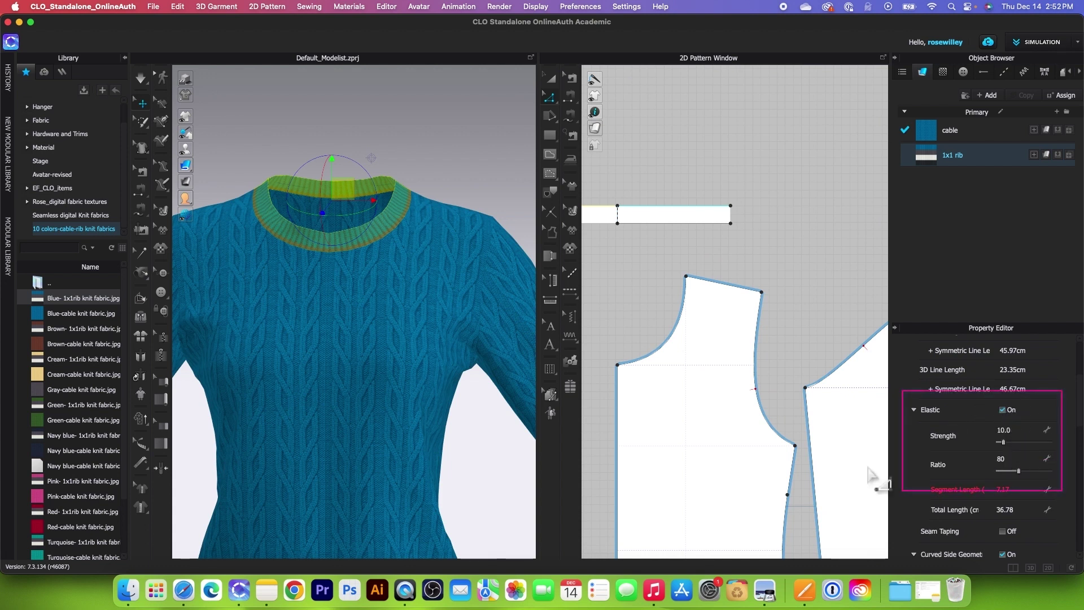
left_click(145, 80)
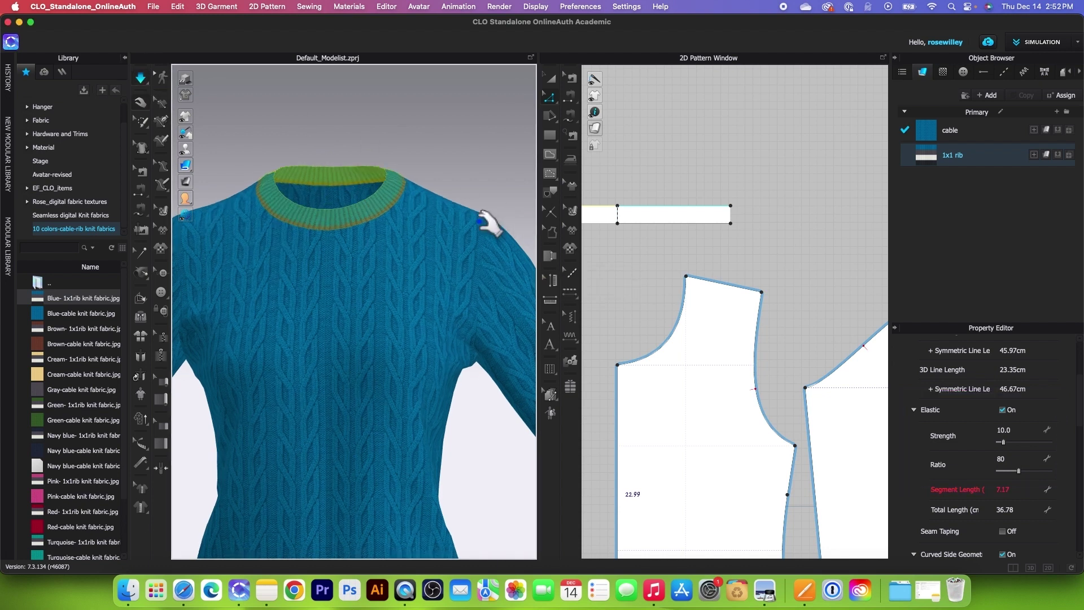
Tug the sweater to let it resettle during simulation, then stop the simulation.
scroll(468, 276, "down", 3)
scroll(430, 281, "up", 3)
mouse_move(449, 268)
right_mouse_down()
mouse_move(271, 263)
mouse_move(446, 268)
right_mouse_up()
left_click_drag(452, 275, 449, 273)
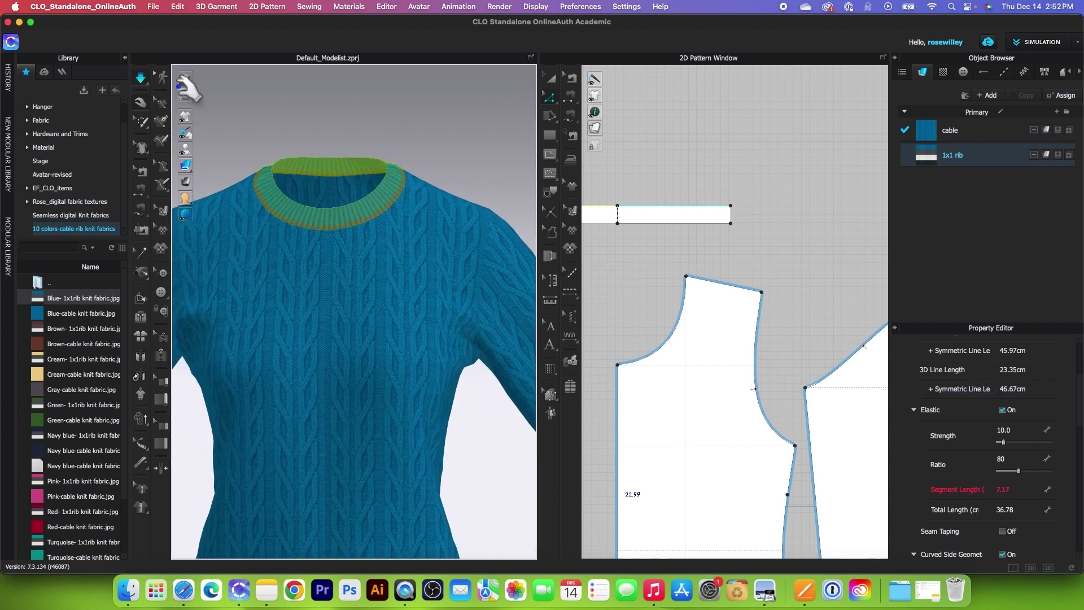
left_click(141, 81)
Show the avatar again and frame the torso to thighs to inspect the neckband fit.
mouse_move(186, 148)
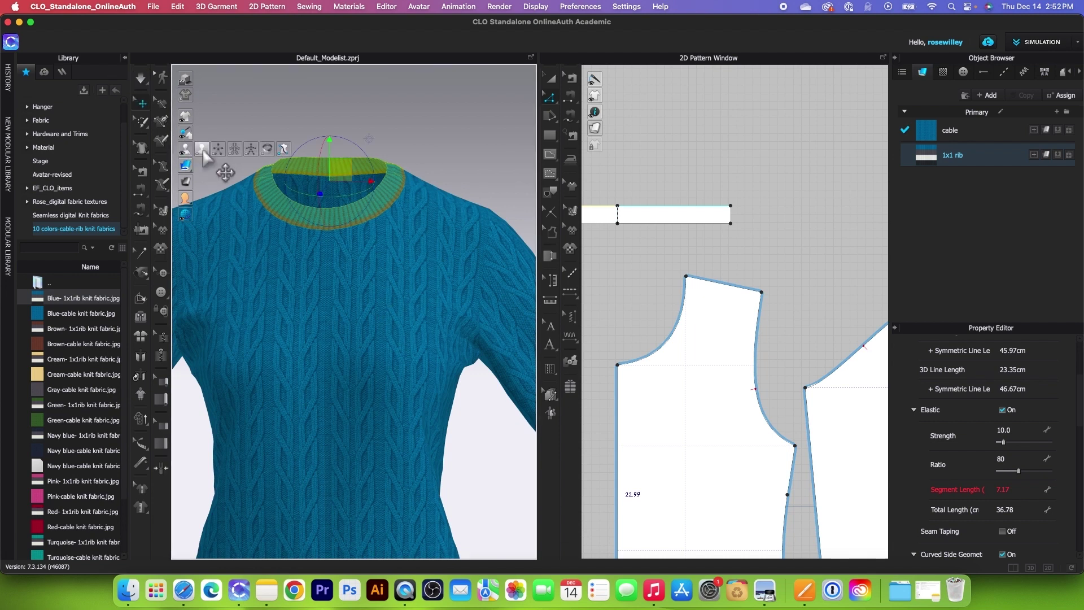
left_click(203, 151)
left_click(503, 154)
scroll(482, 230, "down", 4)
mouse_move(492, 247)
right_mouse_down()
mouse_move(310, 250)
mouse_move(494, 244)
right_mouse_up()
scroll(494, 246, "up", 2)
scroll(493, 245, "down", 5)
scroll(435, 376, "up", 3)
scroll(431, 296, "down", 4)
middle_click_drag(440, 525, 435, 376)
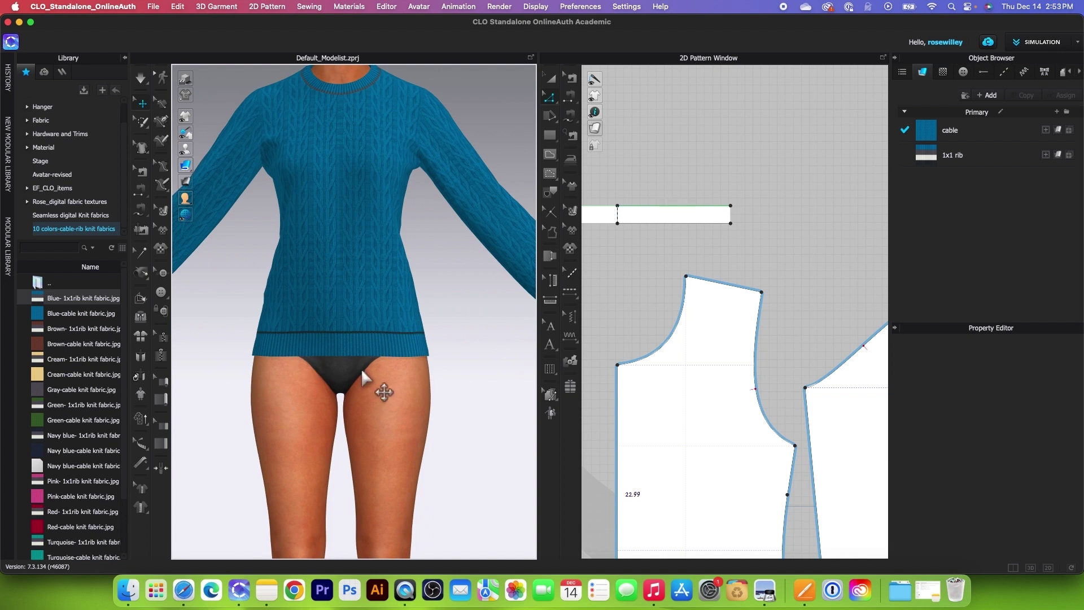
scroll(723, 415, "down", 5)
scroll(723, 416, "up", 3)
scroll(719, 417, "up", 2)
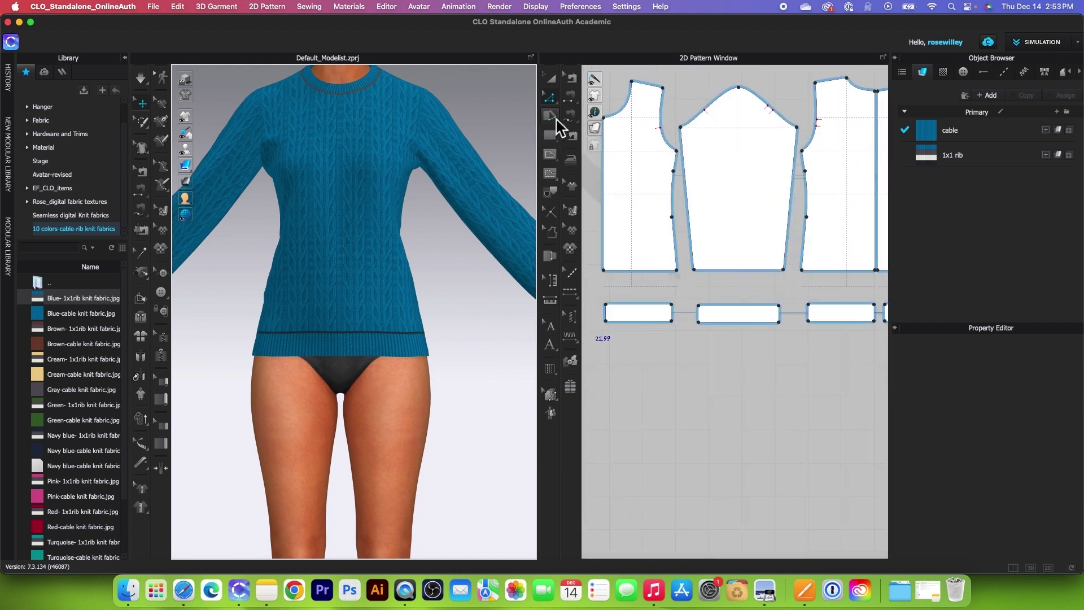
Make the three hem rib pieces' bottom edges elastic with strength 2.0 and ratio 95.
left_click(638, 326)
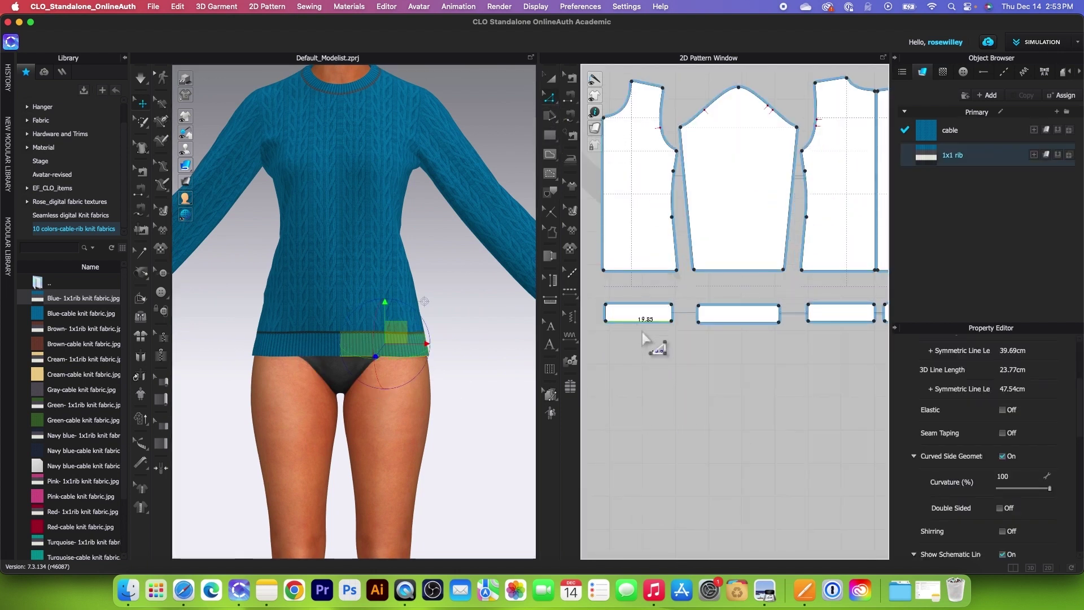
scroll(644, 332, "up", 2)
left_click(738, 325)
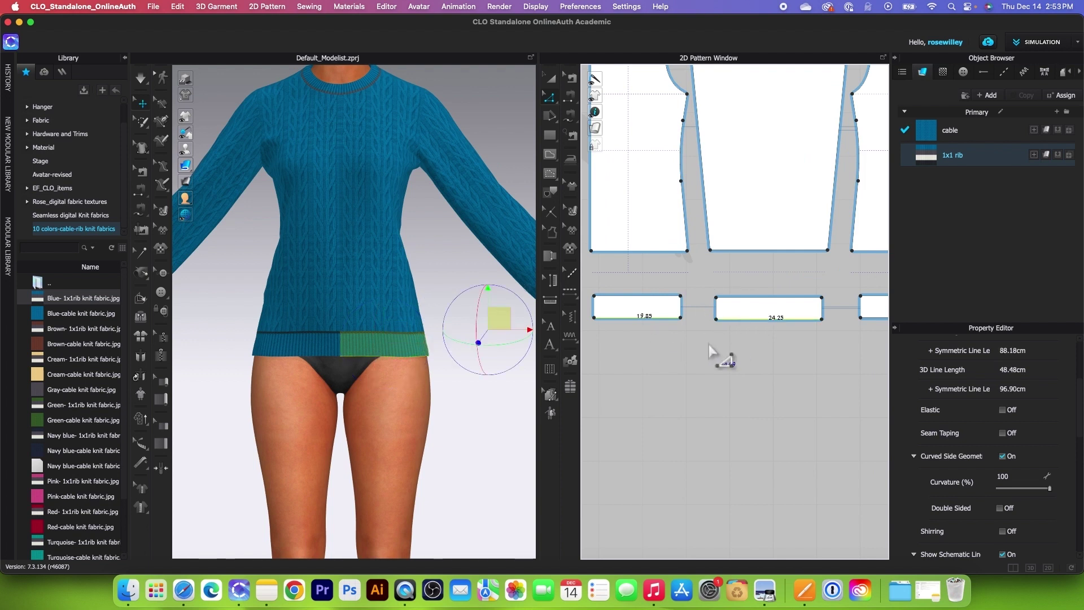
scroll(820, 353, "up", 2)
left_click(799, 317, "shift")
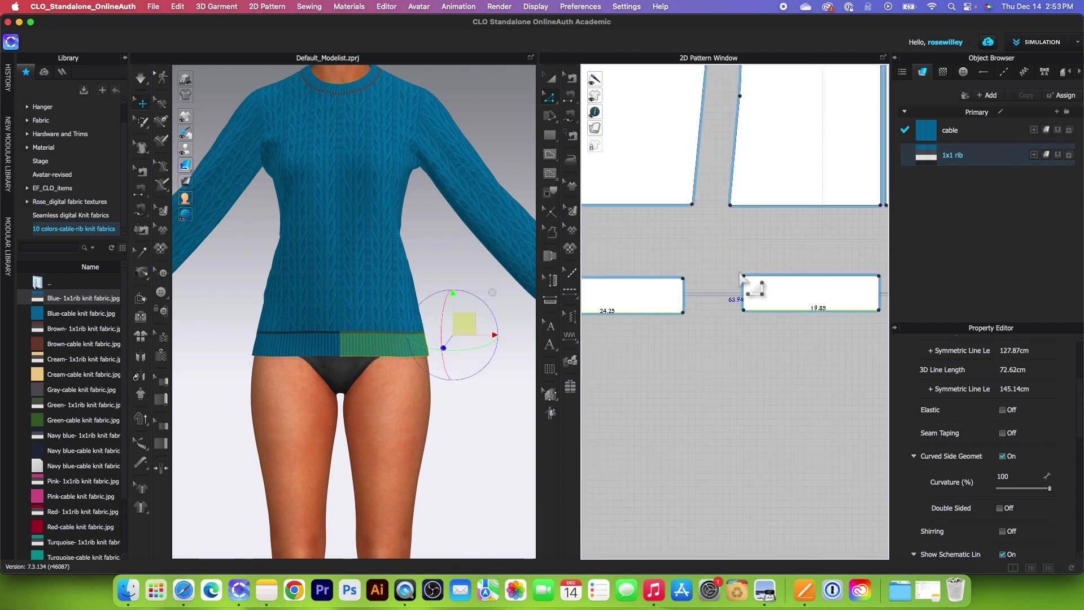
left_click(1003, 410)
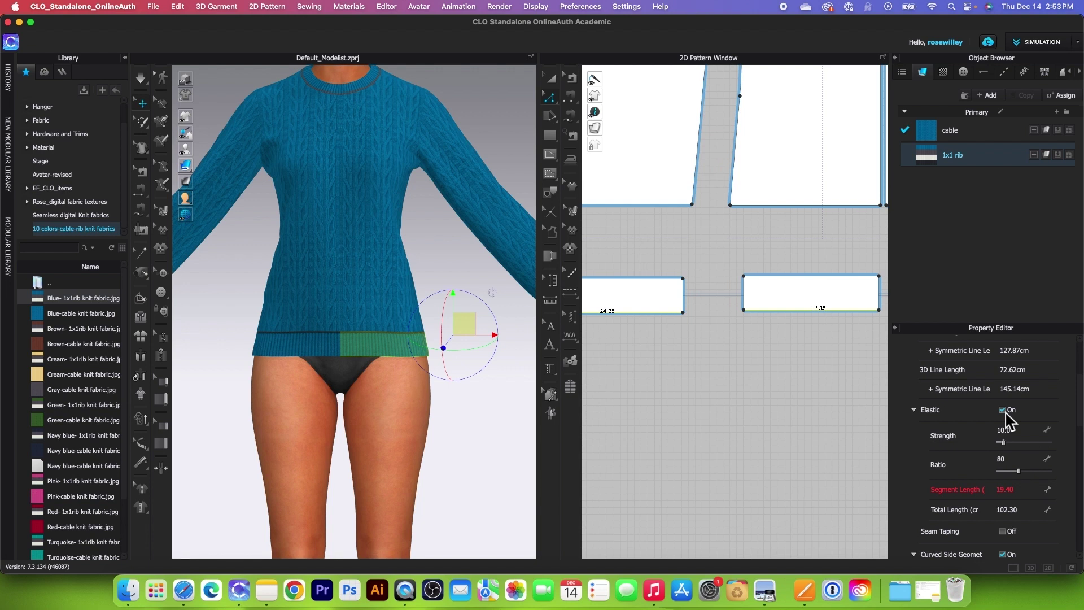
left_click(1002, 432)
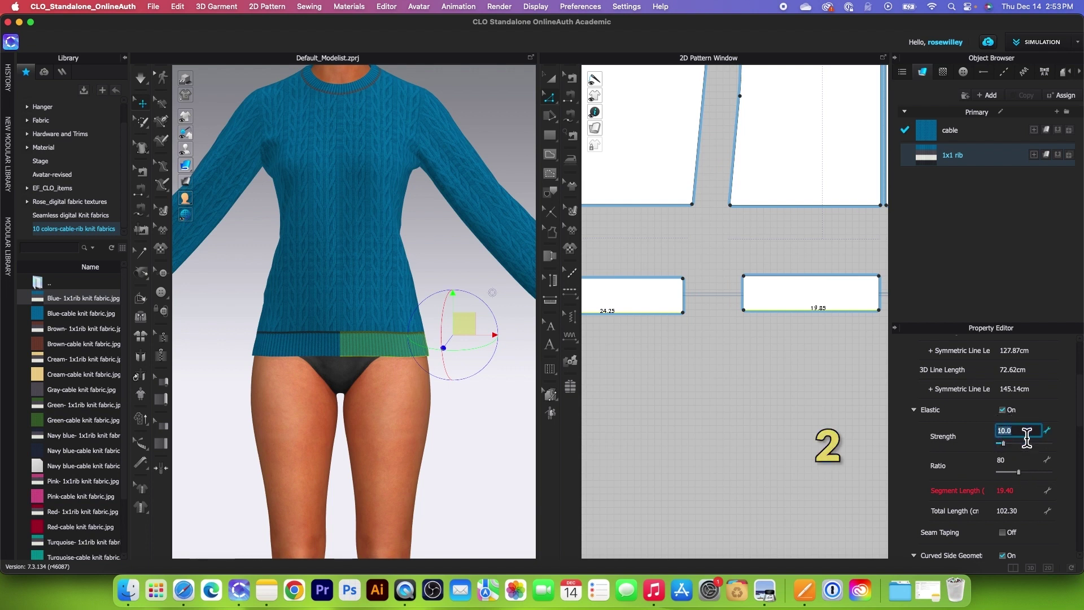
left_click(1004, 460)
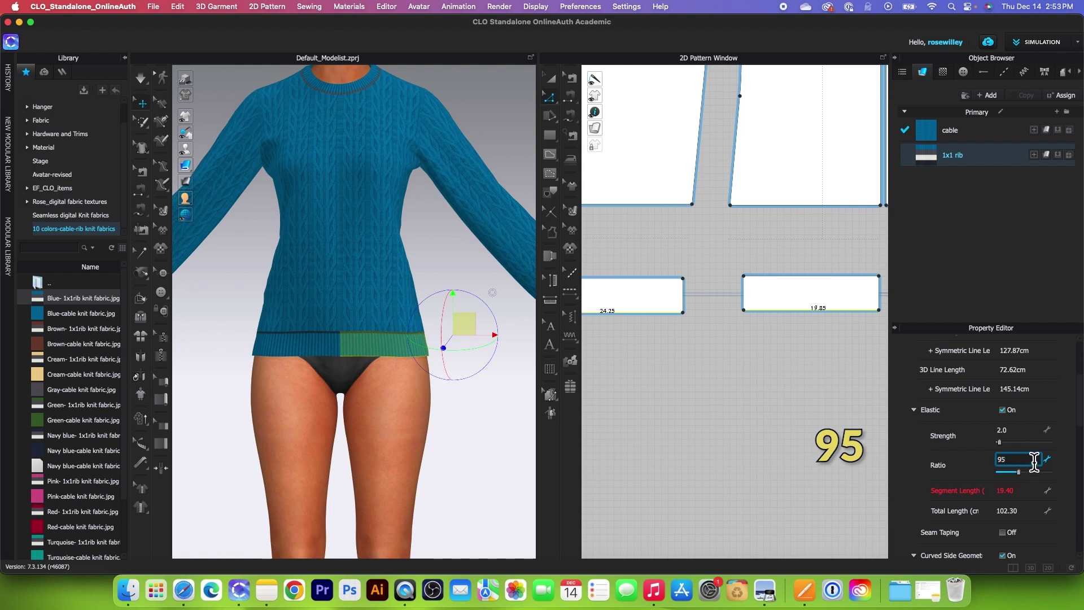
key("Return")
Re-drape the sweater by running and stopping the simulation, then clear the selection.
left_click(141, 80)
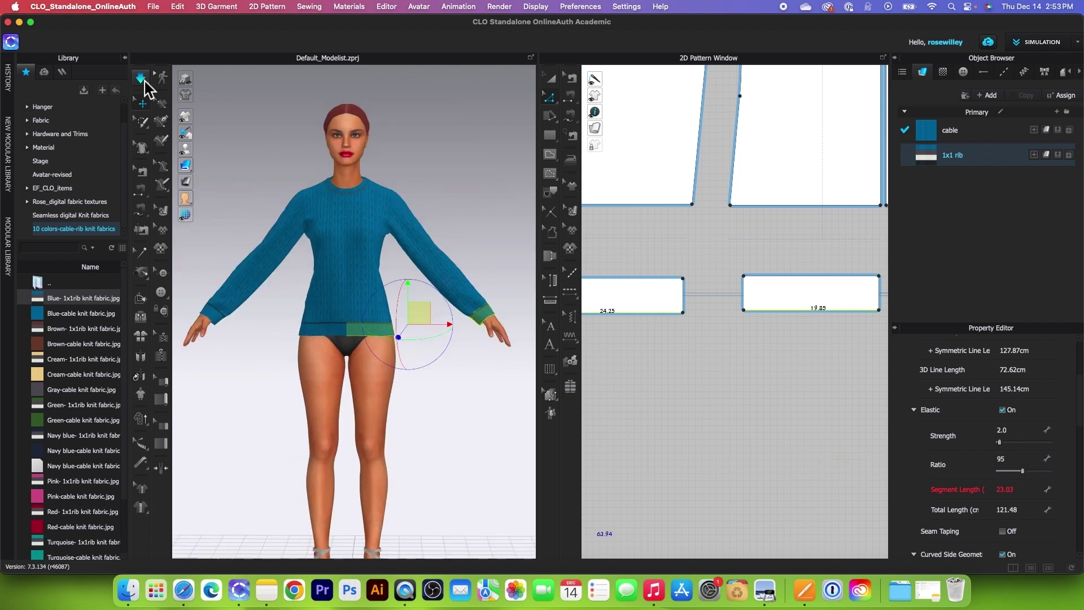
left_click(144, 80)
left_click(144, 77)
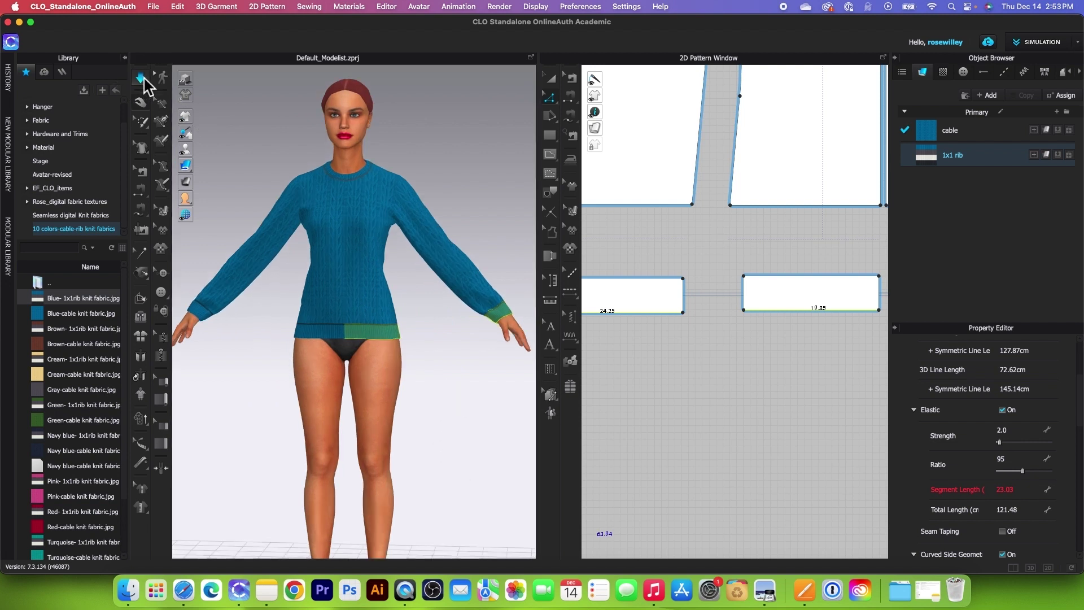
left_click(471, 417)
scroll(468, 415, "down", 2)
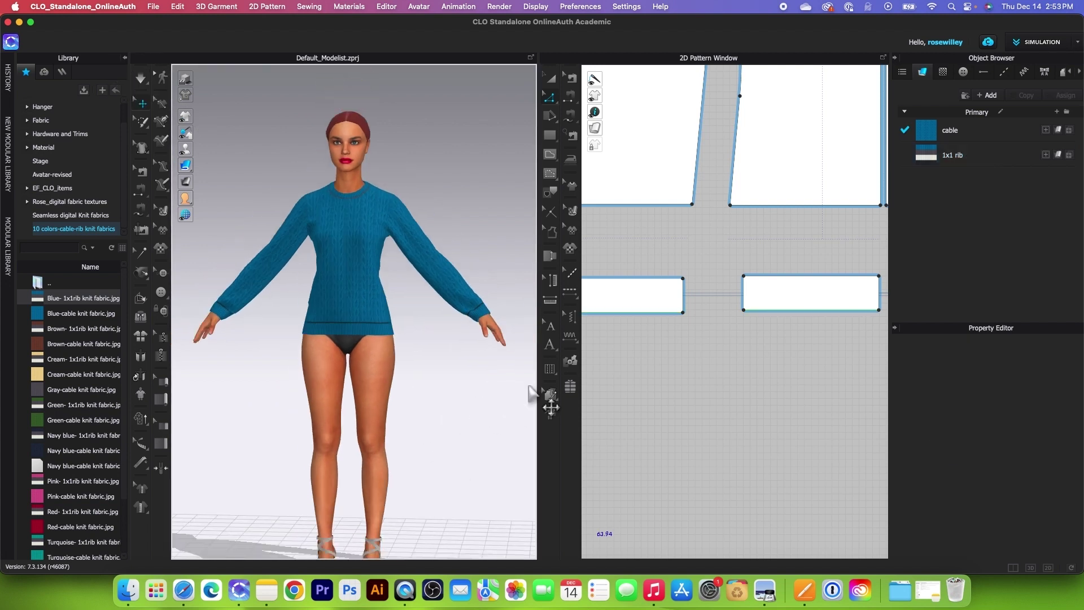
left_click_drag(546, 390, 529, 392)
scroll(501, 394, "down", 5)
left_click(428, 394)
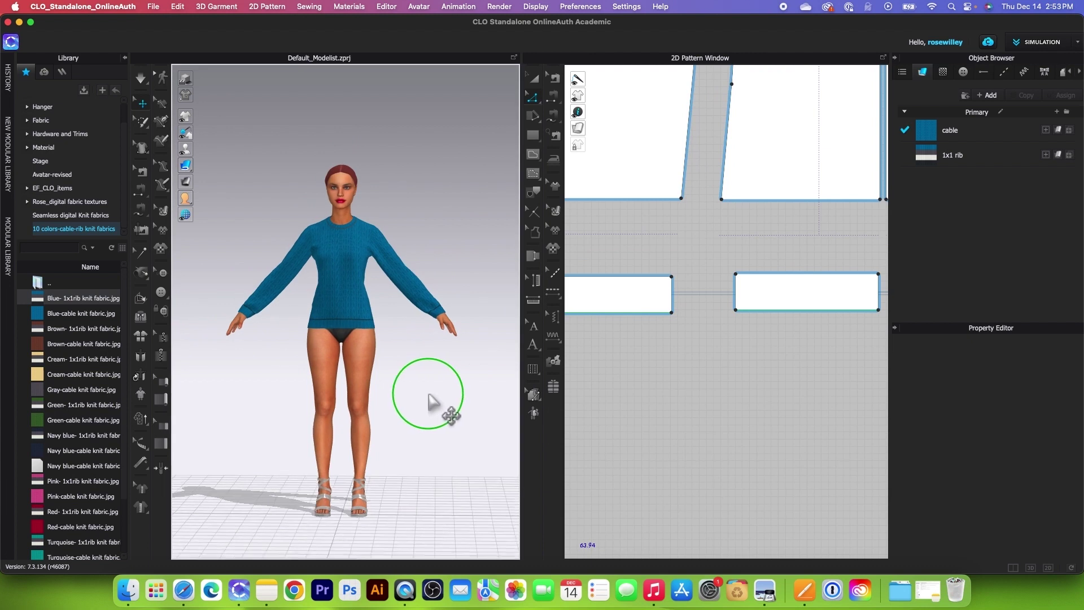
scroll(425, 401, "up", 3)
scroll(424, 403, "up", 1)
scroll(417, 342, "up", 2)
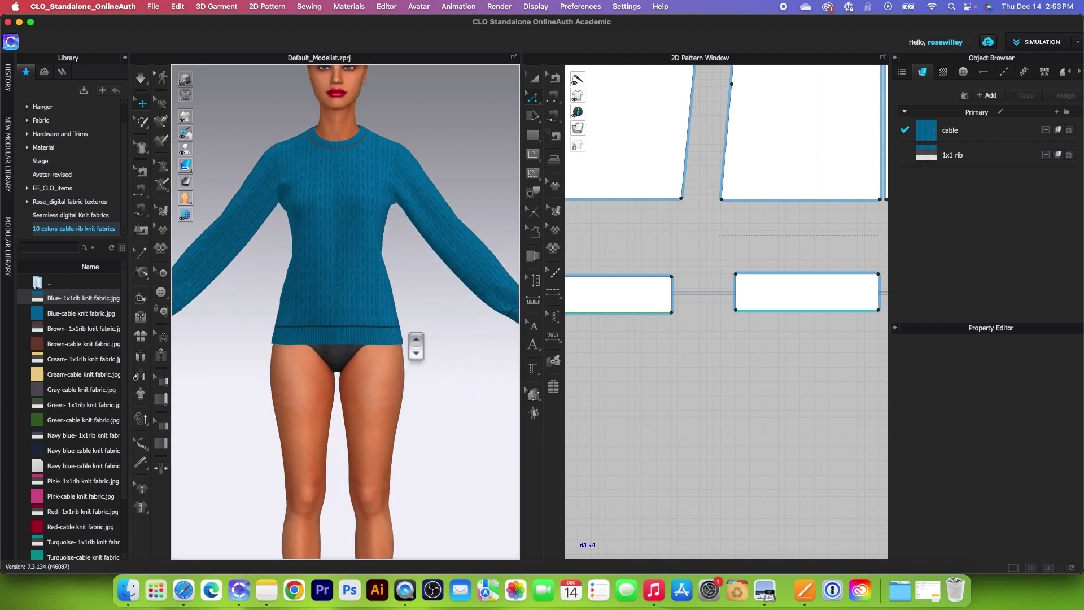
scroll(435, 424, "up", 2)
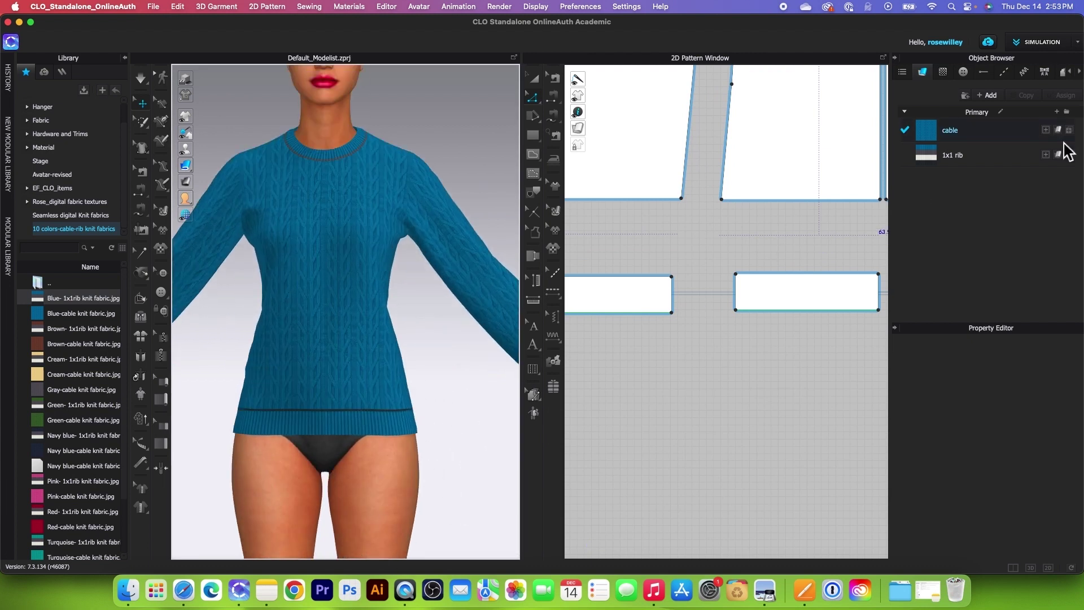
Apply a cut-and-sew knit (French Terry) physical property preset to the cable fabric.
left_click(993, 135)
scroll(996, 472, "down", 10)
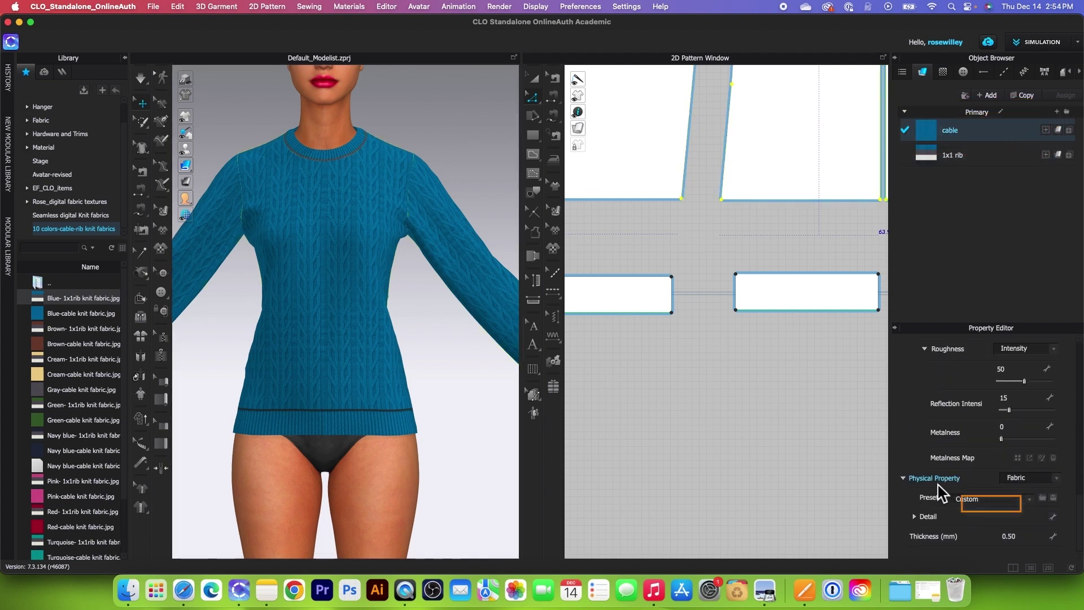
left_click(1029, 500)
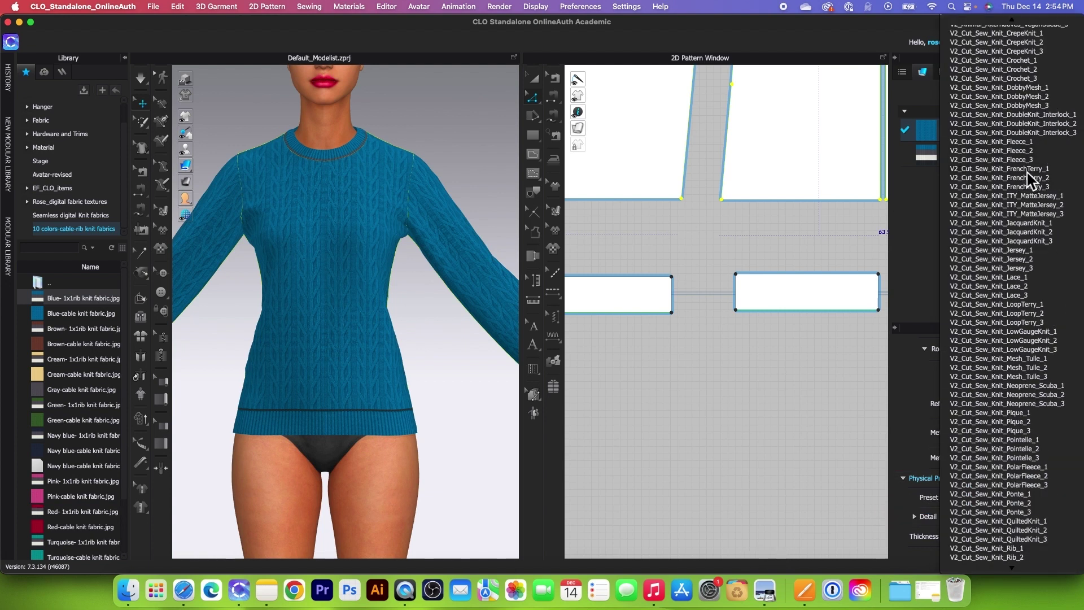
left_click(1027, 173)
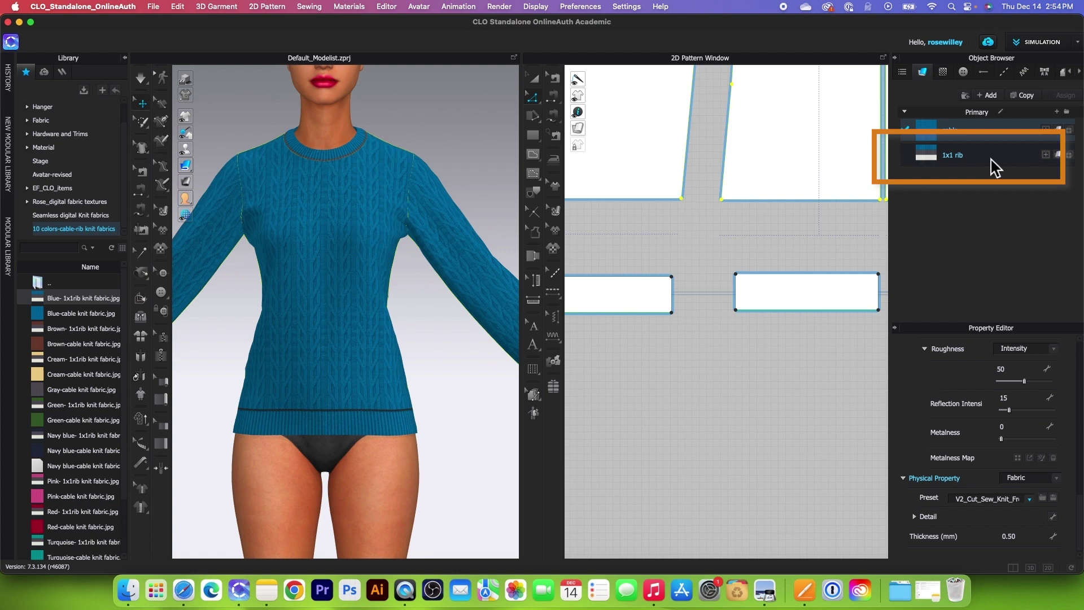
Apply the Cut & Sew Rib physical property preset to the 1x1 rib fabric.
left_click(1000, 164)
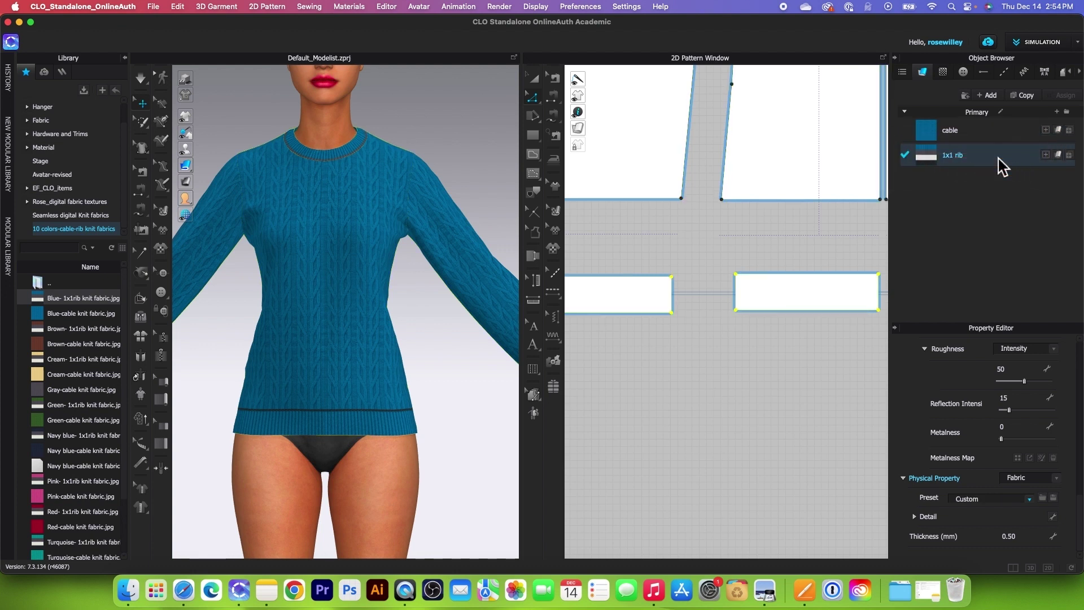
left_click(1029, 499)
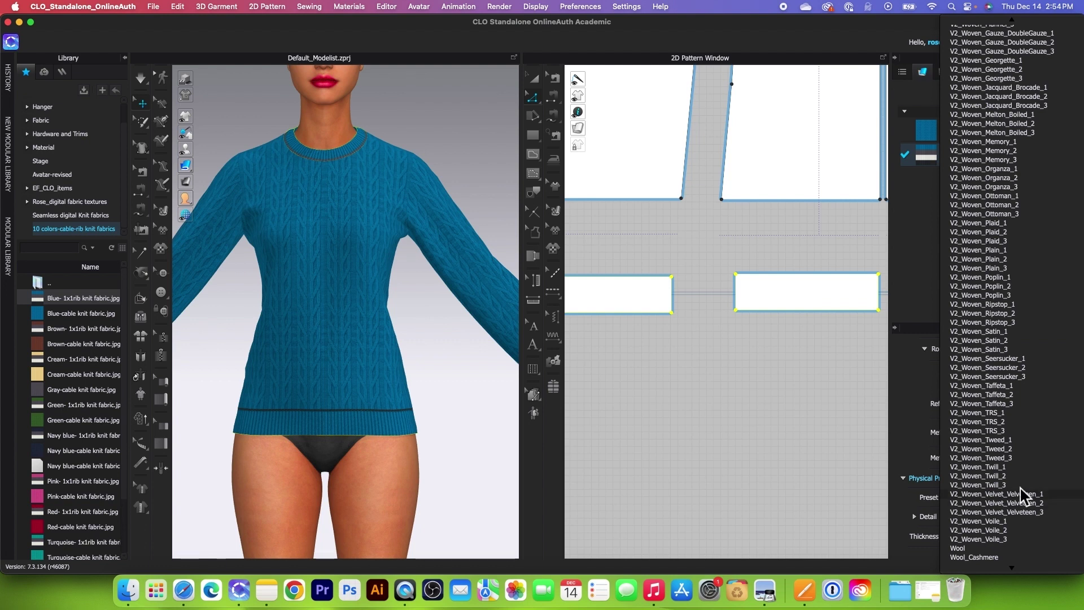
scroll(1019, 227, "up", 10)
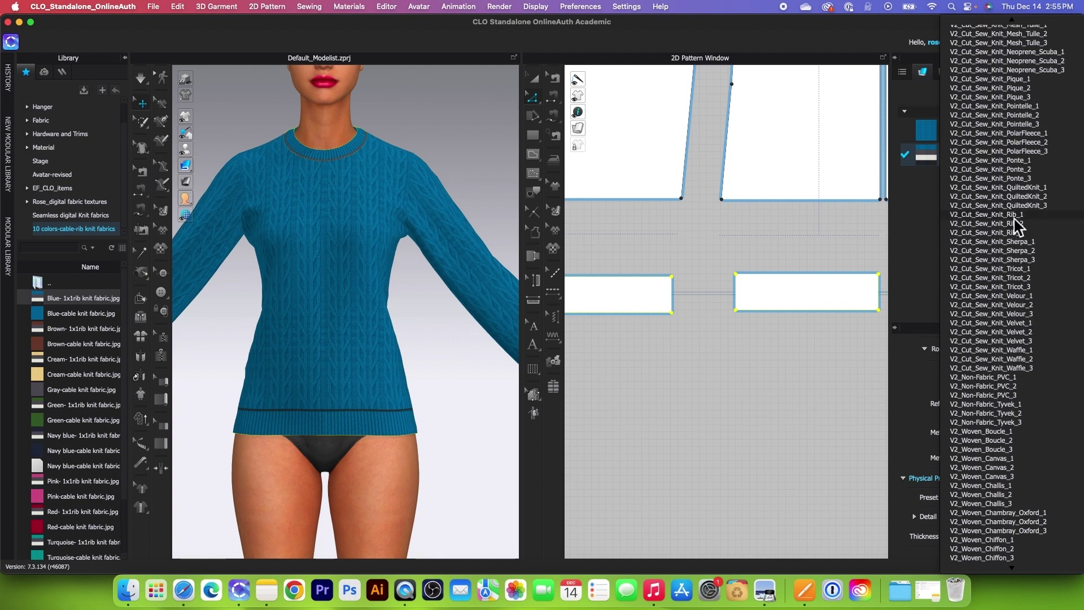
left_click(1011, 224)
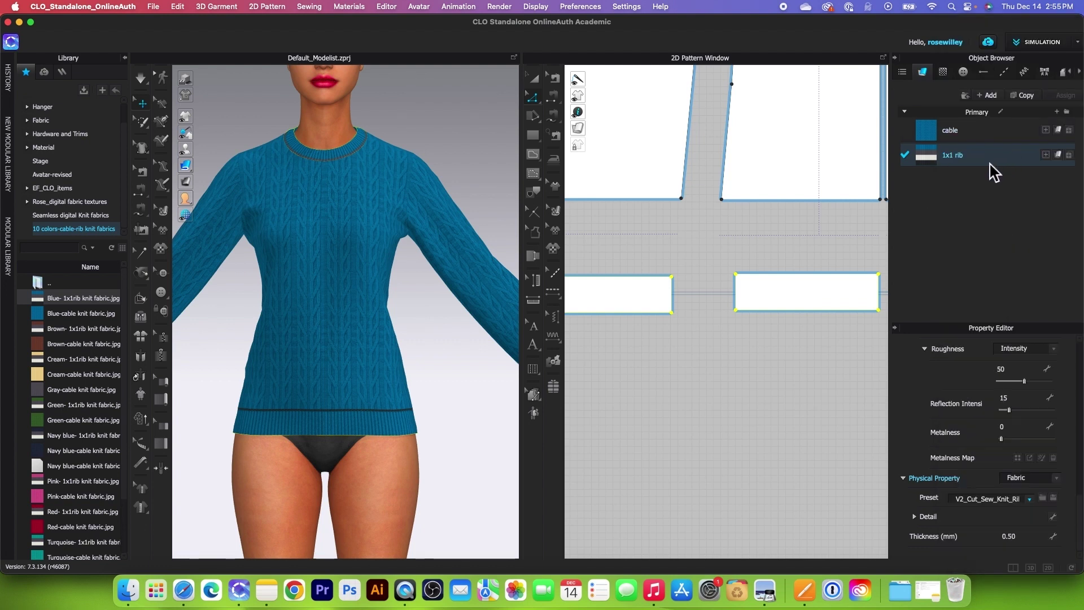
scroll(697, 338, "down", 8)
scroll(707, 390, "up", 2)
scroll(412, 285, "down", 5)
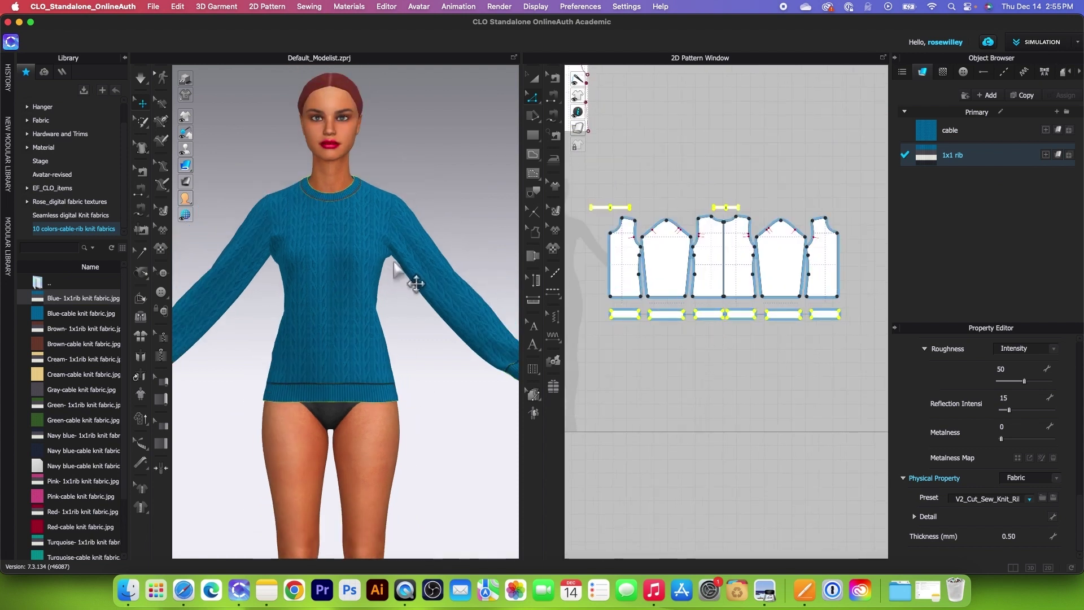
Select every sweater pattern piece and change Particle Distance from 20.0 to 10.0.
scroll(420, 339, "up", 3)
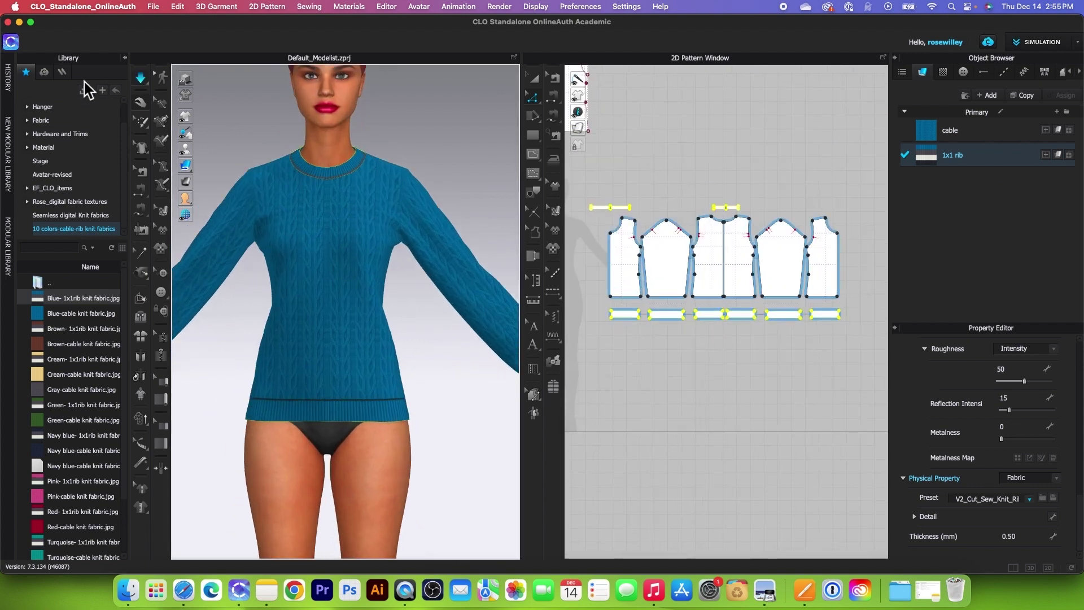
scroll(702, 358, "down", 4)
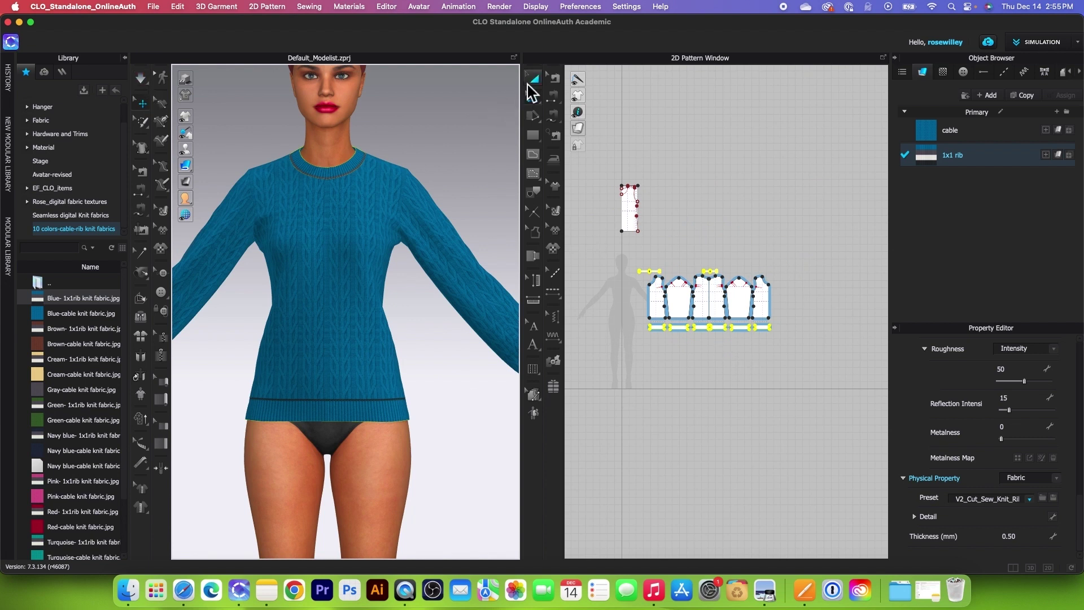
left_click_drag(608, 249, 840, 381)
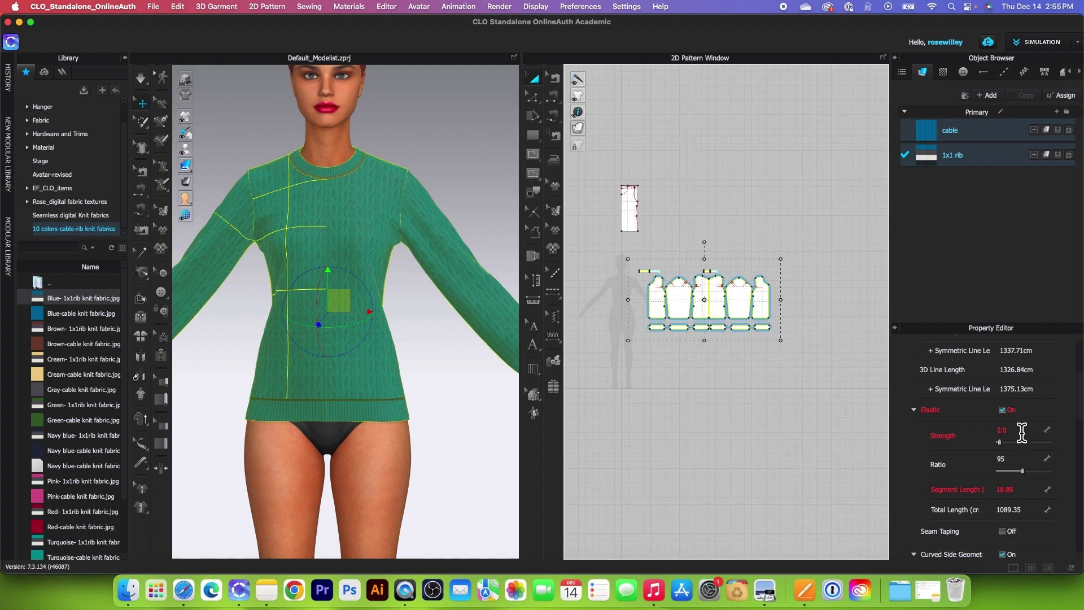
scroll(1022, 432, "down", 4)
scroll(1028, 361, "down", 3)
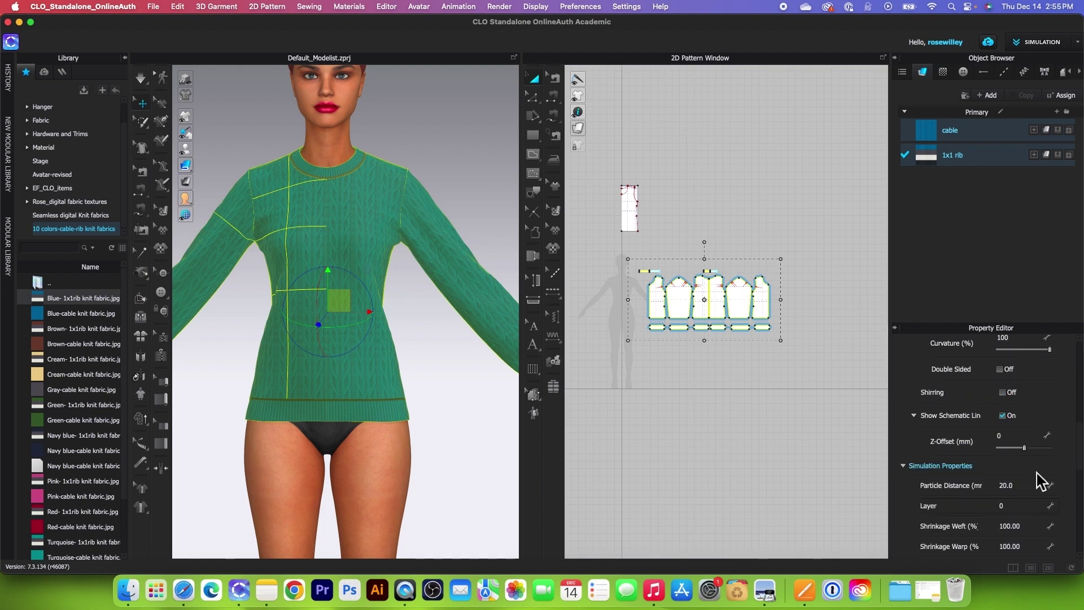
scroll(1034, 475, "down", 2)
left_click(1033, 419)
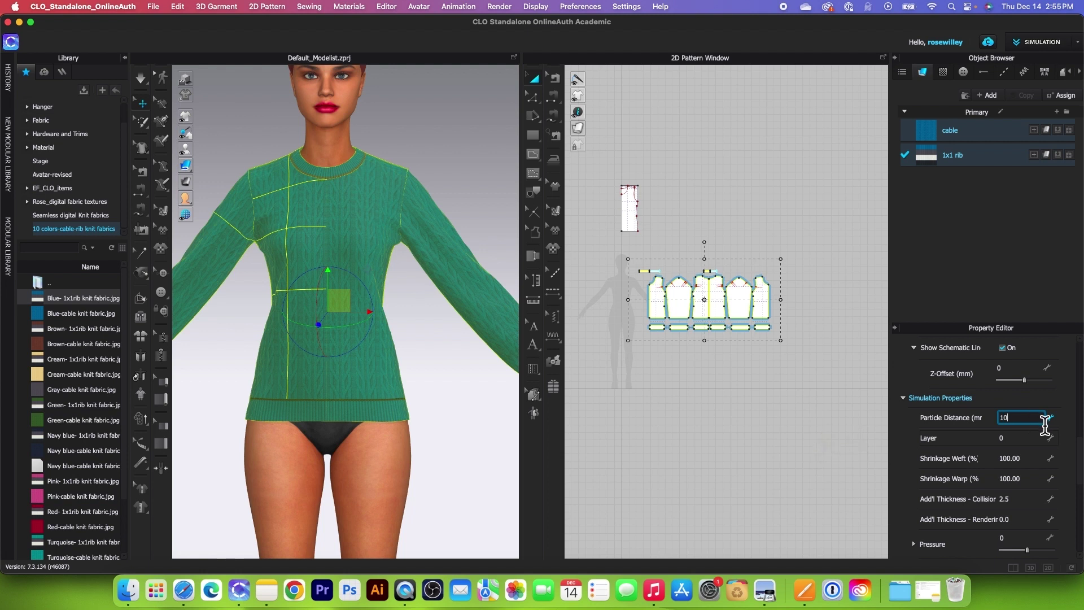
type("10")
key("Return")
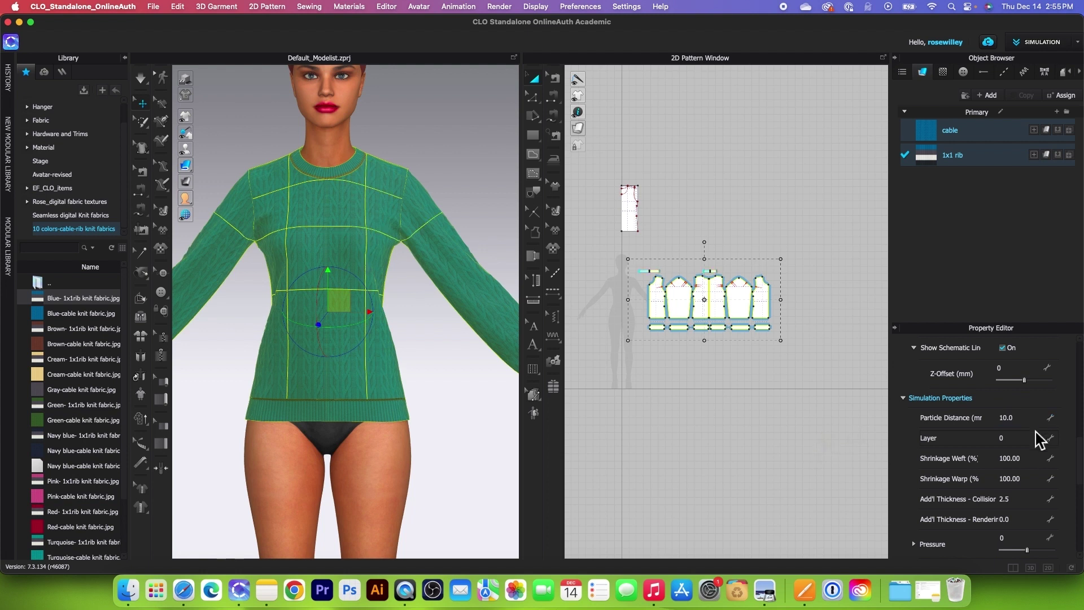
left_click(141, 77)
scroll(444, 356, "up", 2)
scroll(447, 359, "down", 3)
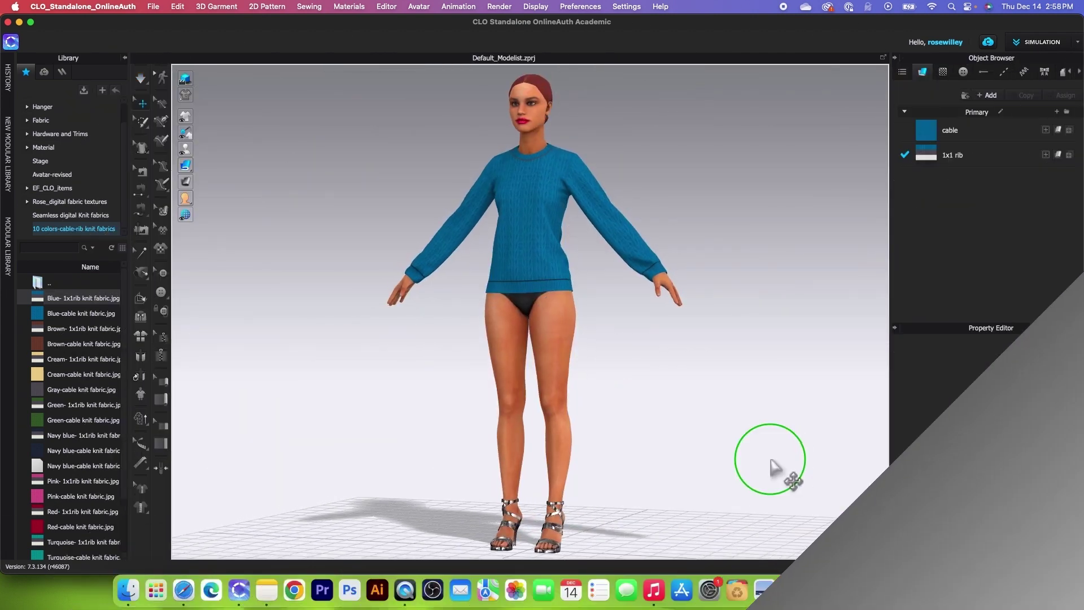
right_click_drag(774, 460, 728, 456)
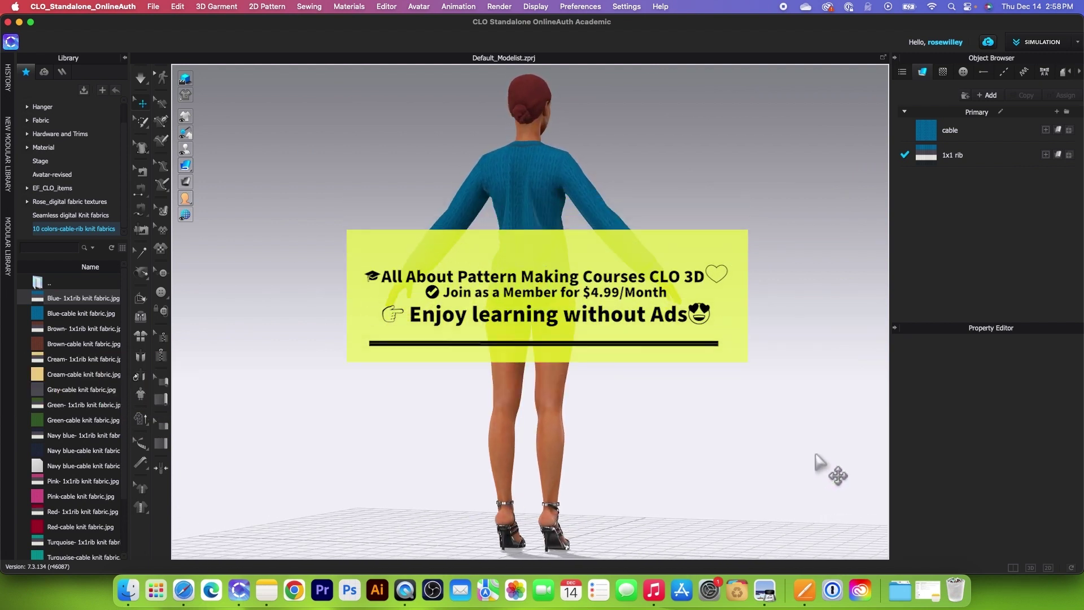